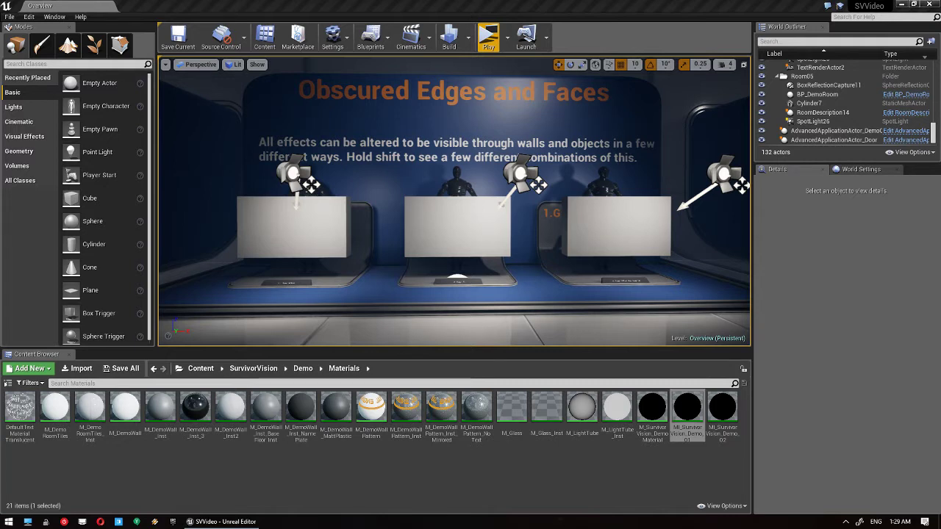
Start the game preview and run the character down the hall to the Obscured Edges and Faces display.
left_click(489, 38)
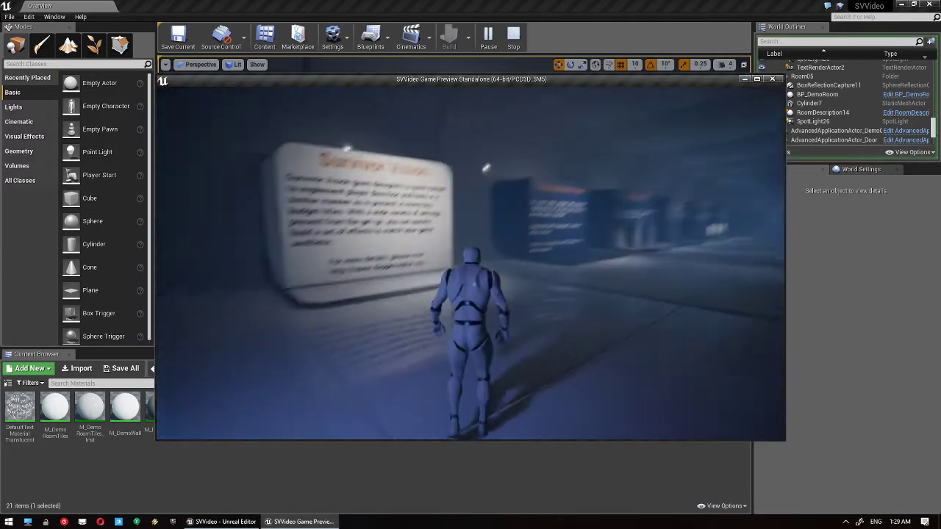
key("w")
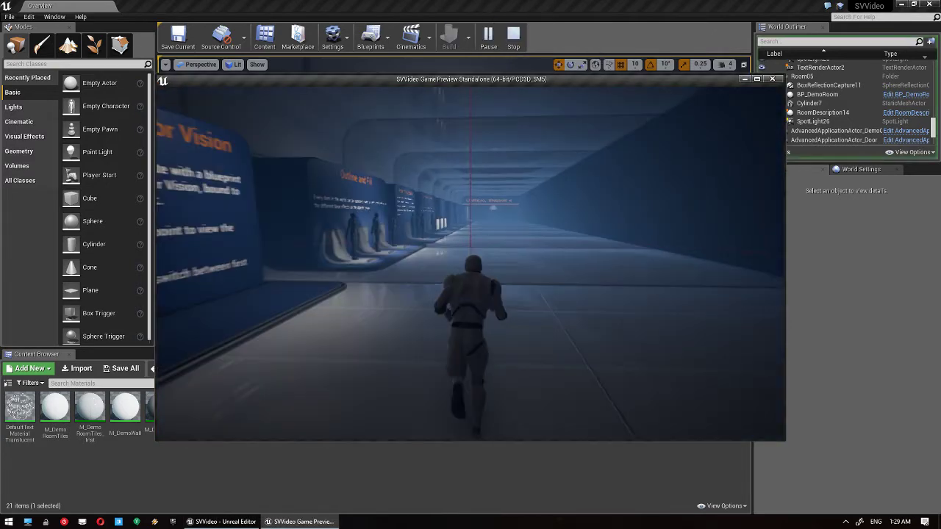
key("w")
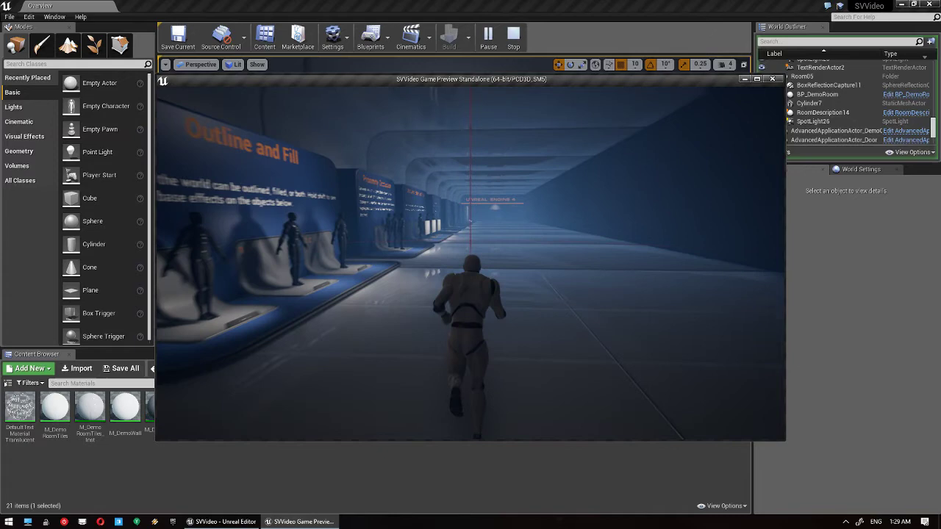
key("w")
key("d")
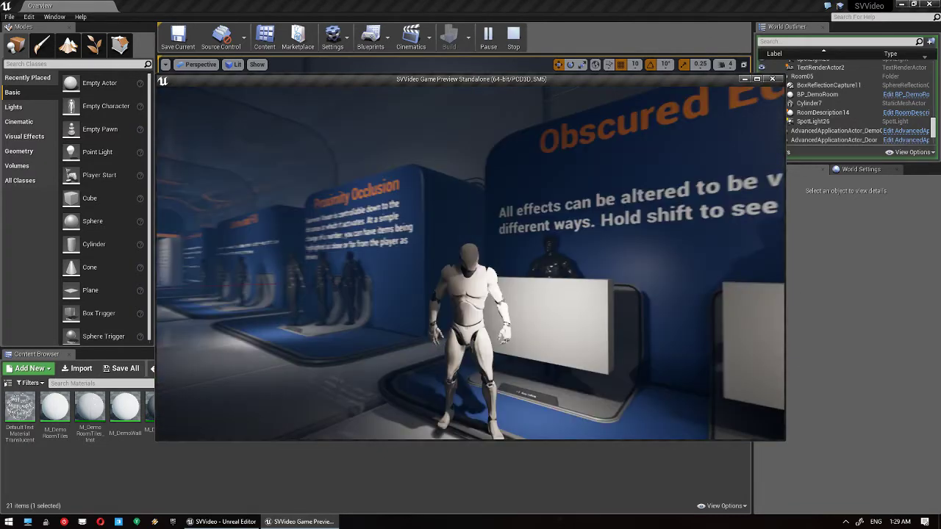
Activate Survivor Vision and examine how the three mannequins behind the white walls are highlighted while moving along the display.
key("shift")
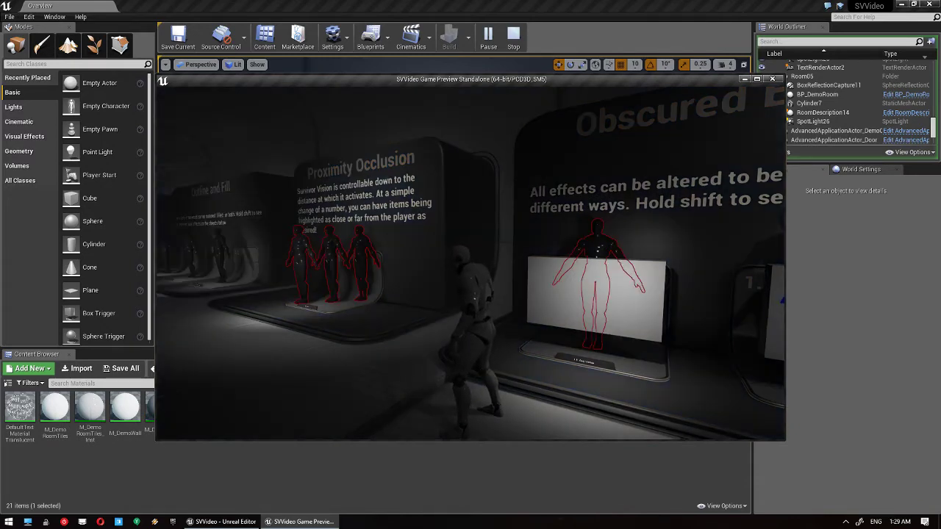
key("d")
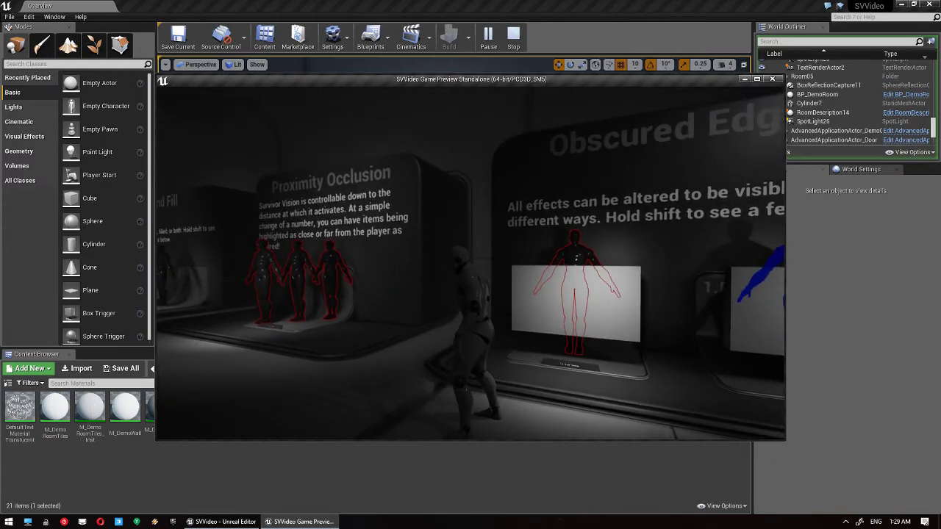
key("d")
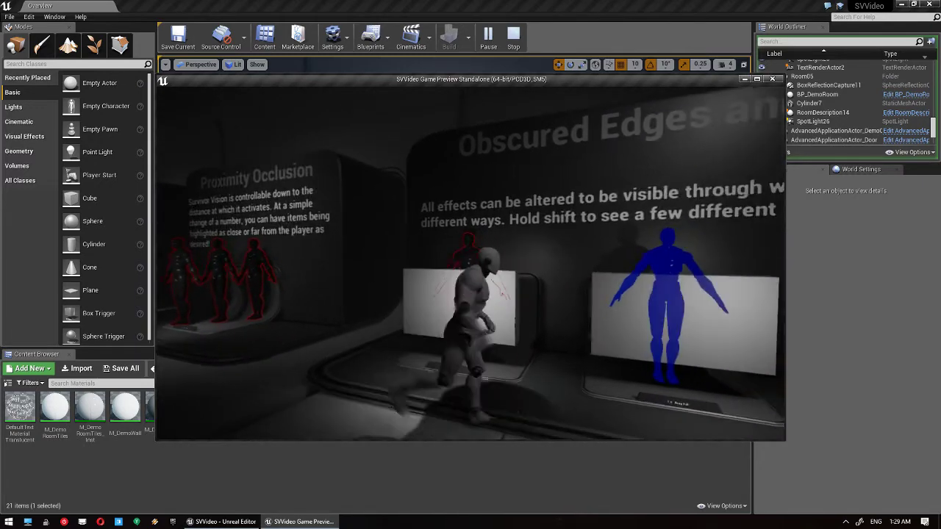
key("s")
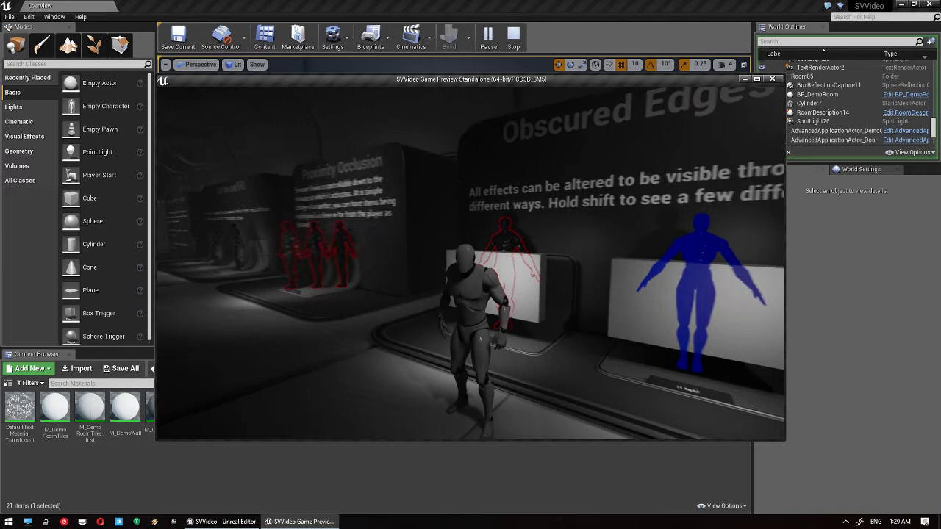
key("w")
key("w")
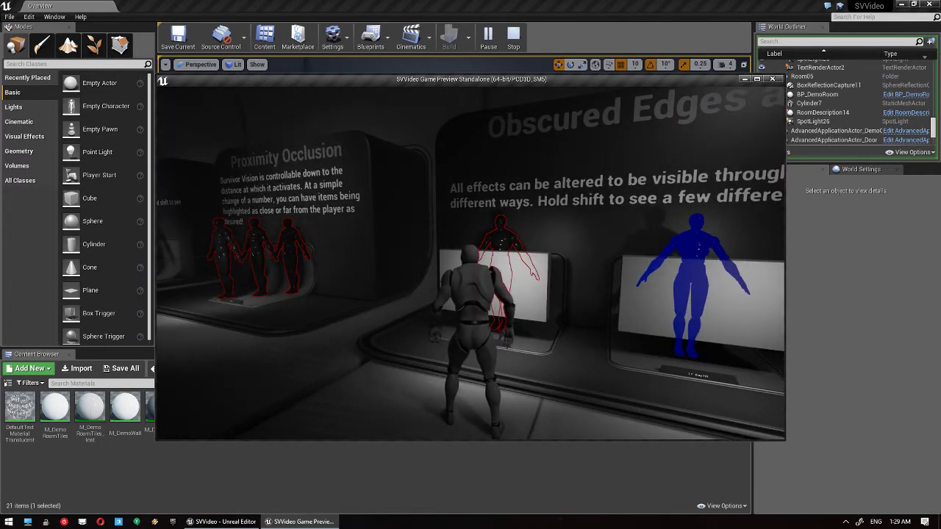
key("a")
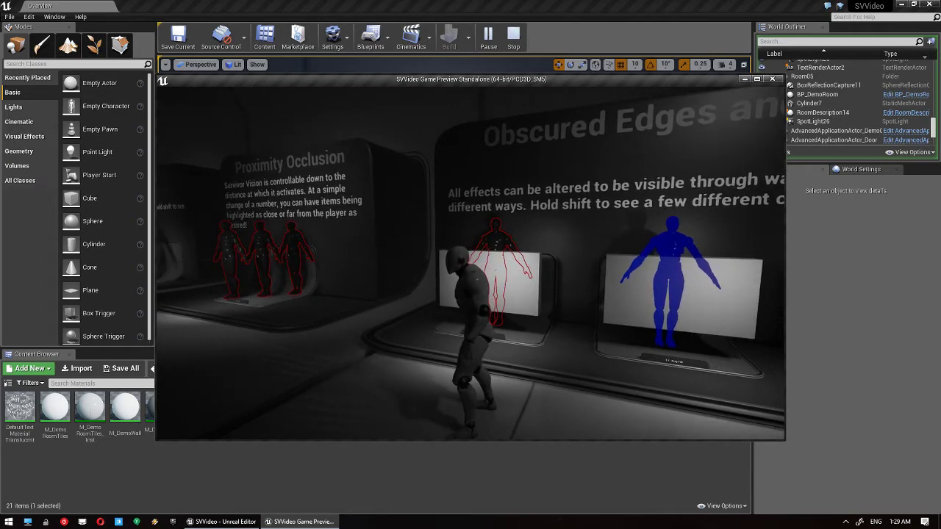
key("d")
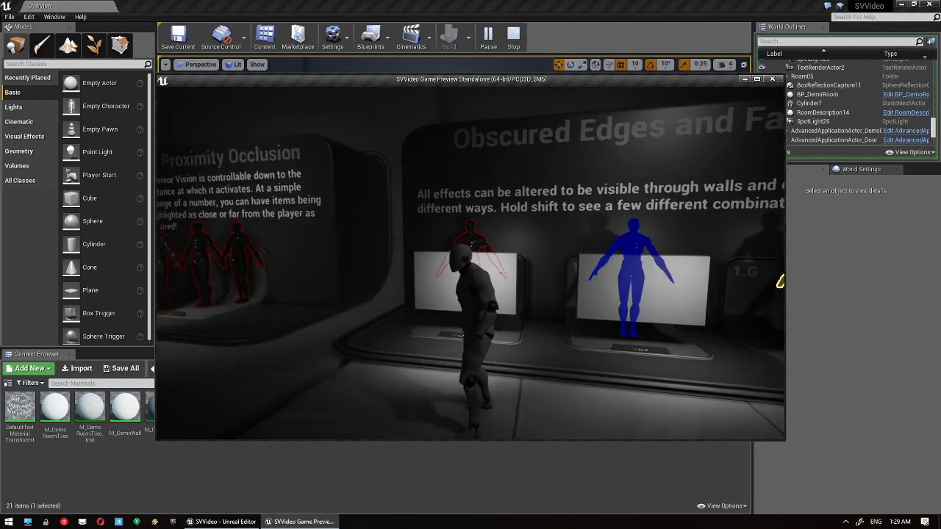
key("d")
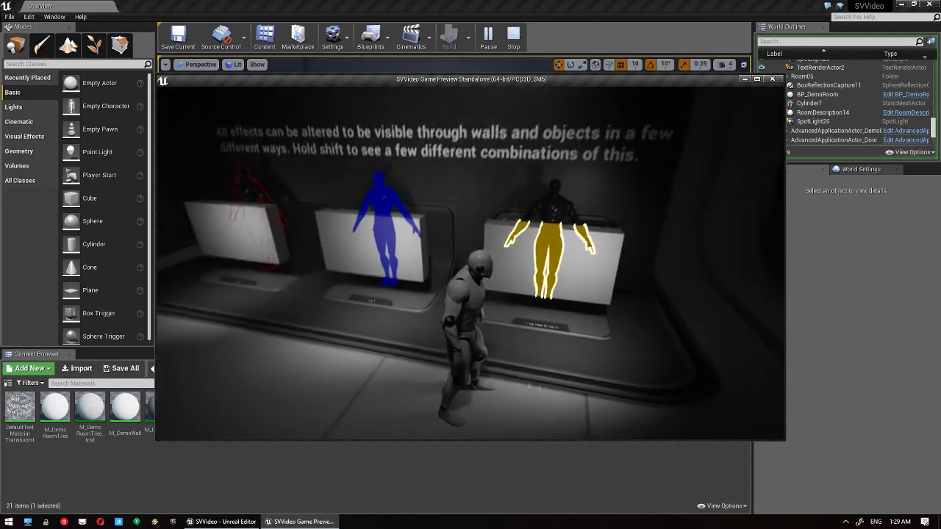
Inspect the third mannequin's highlight from the side and front of its wall, and end the game preview.
key("w")
key("w")
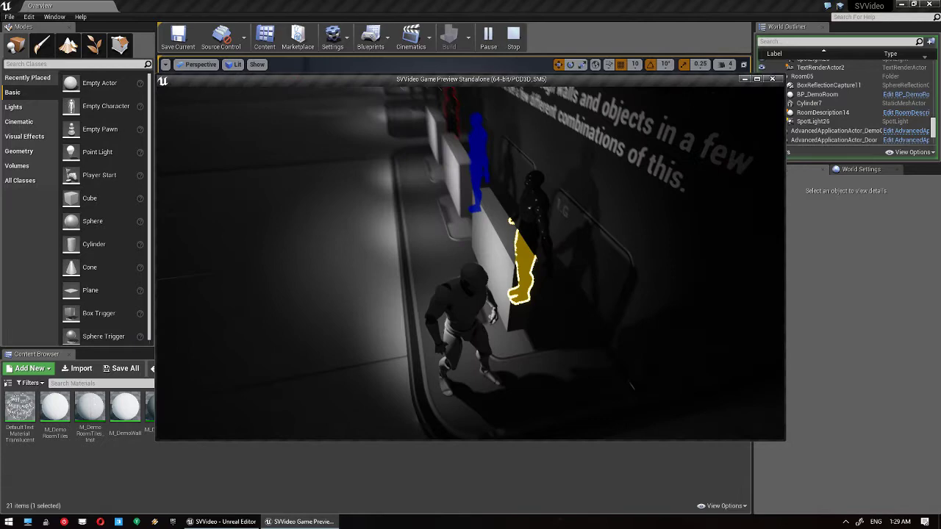
key("w")
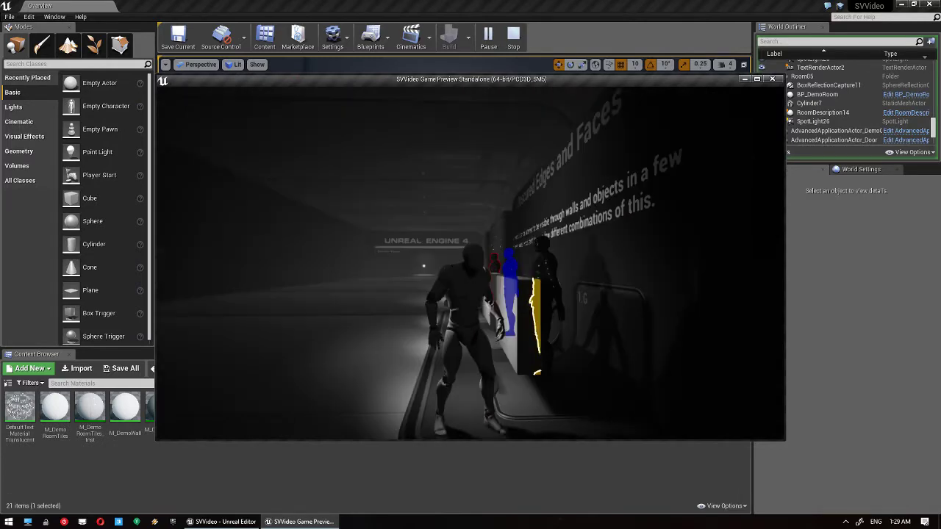
key("a")
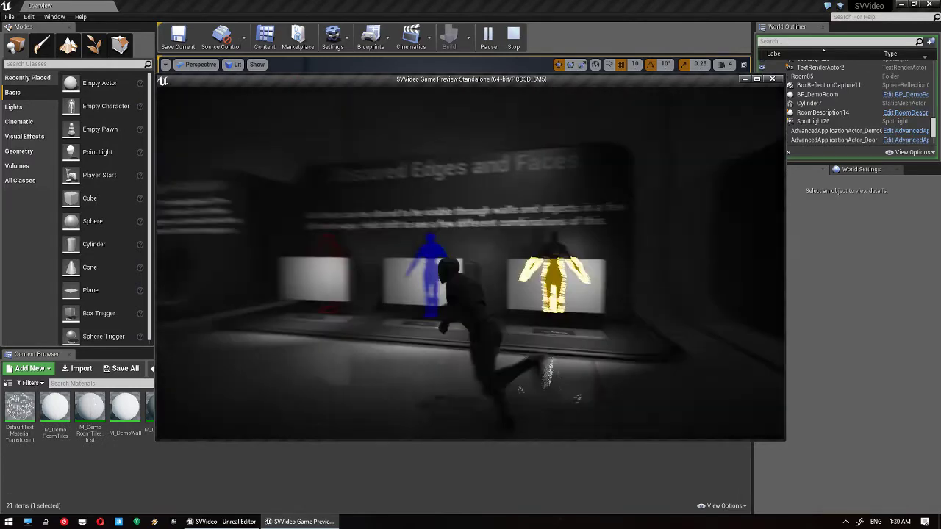
key("d")
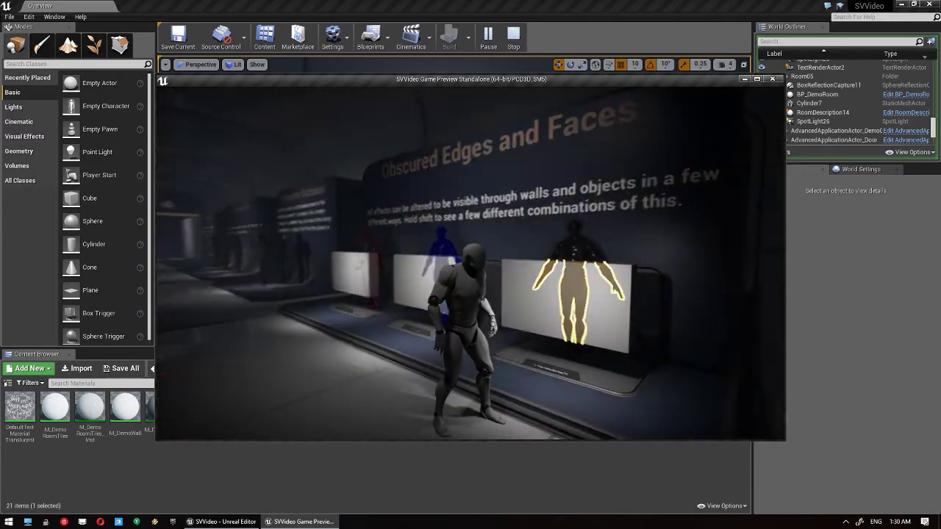
key("Escape")
Open the MI_SurvivorVision_Demo_01 material instance and MI_SurvivorVision_Default from the SurvivorVision/Materials/SurvivorVision/Children folder.
double_click(688, 410)
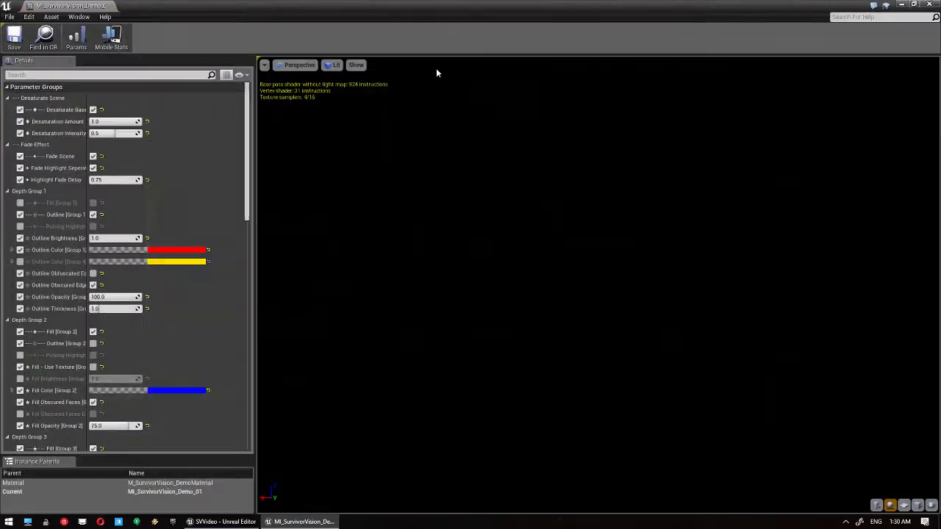
left_click(303, 369)
left_click(253, 368)
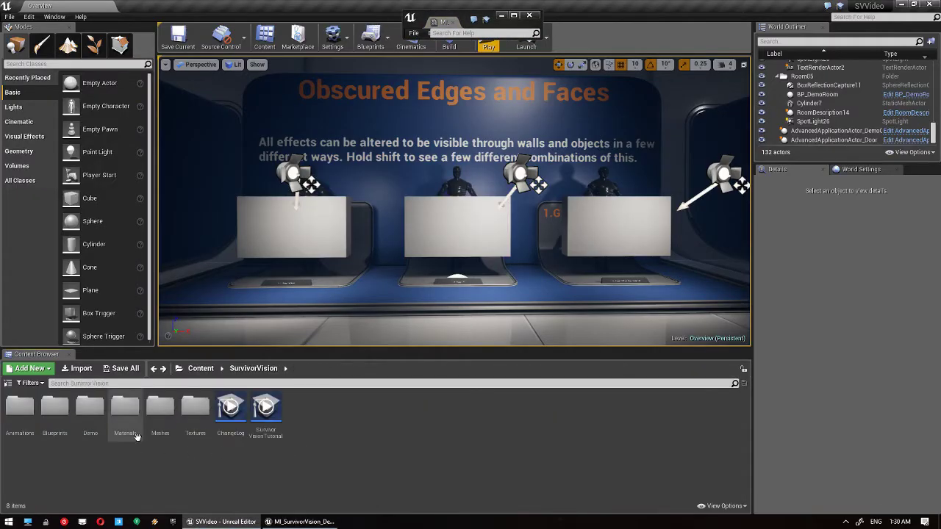
double_click(127, 406)
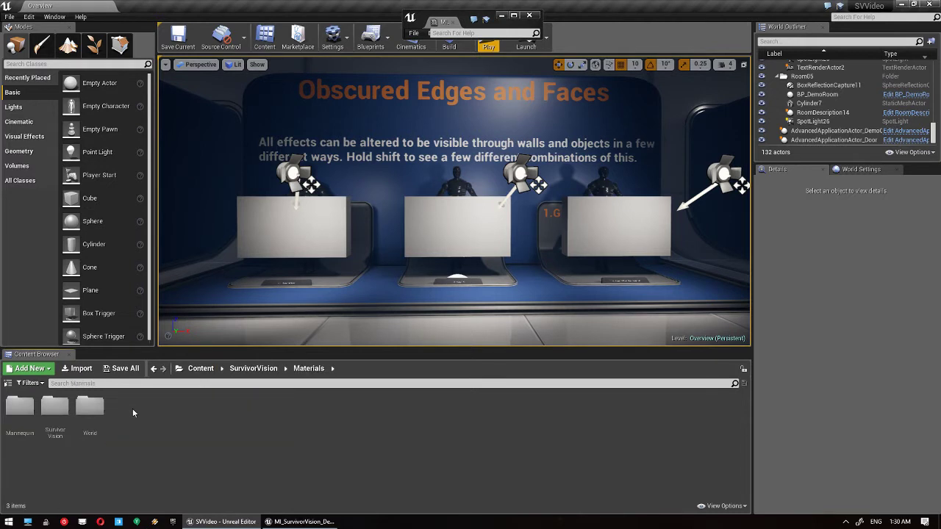
double_click(54, 407)
double_click(20, 407)
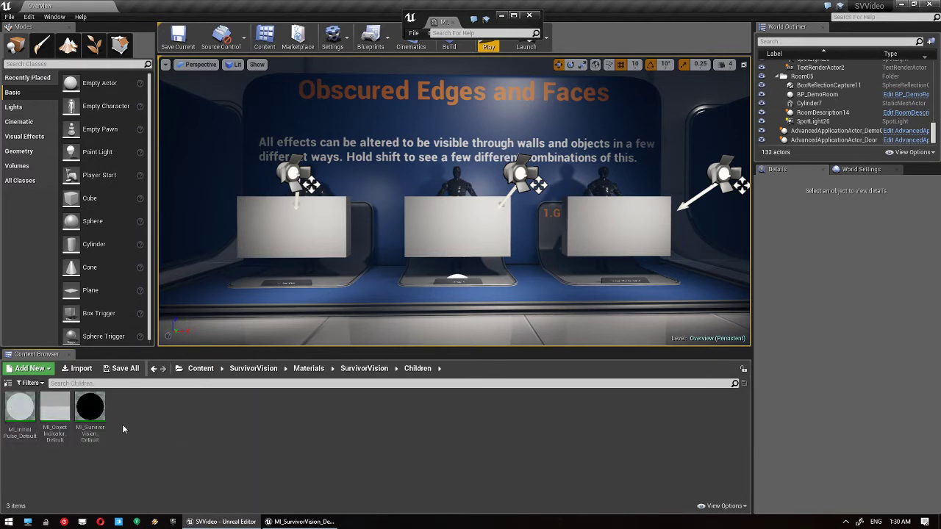
left_click(93, 410)
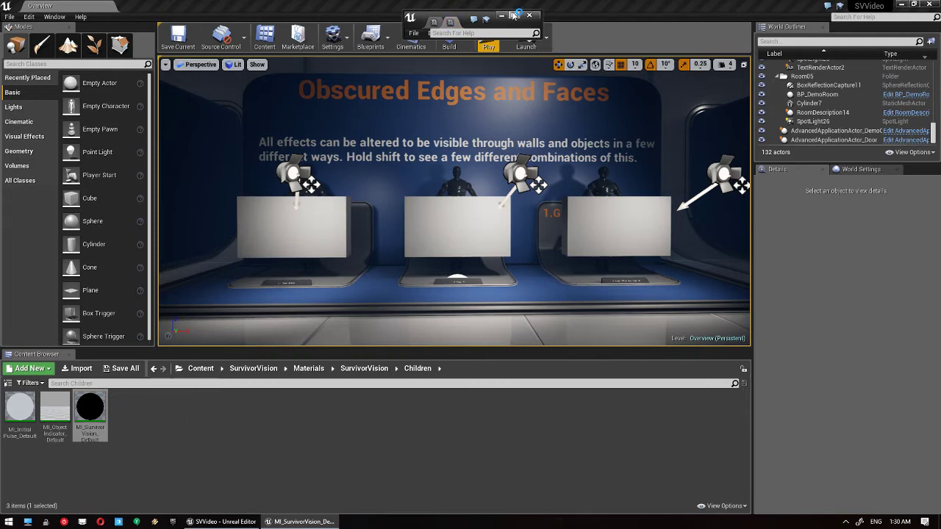
Maximize the material editor, compare the two open material instances, and close MI_SurvivorVision_Default.
left_click(514, 14)
left_click(72, 6)
left_click(151, 6)
left_click(72, 7)
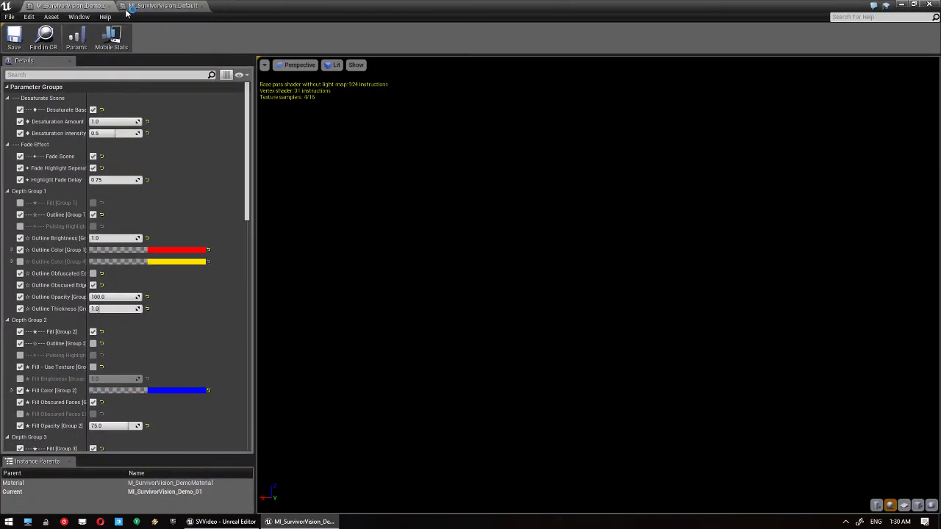
left_click(168, 5)
left_click(202, 6)
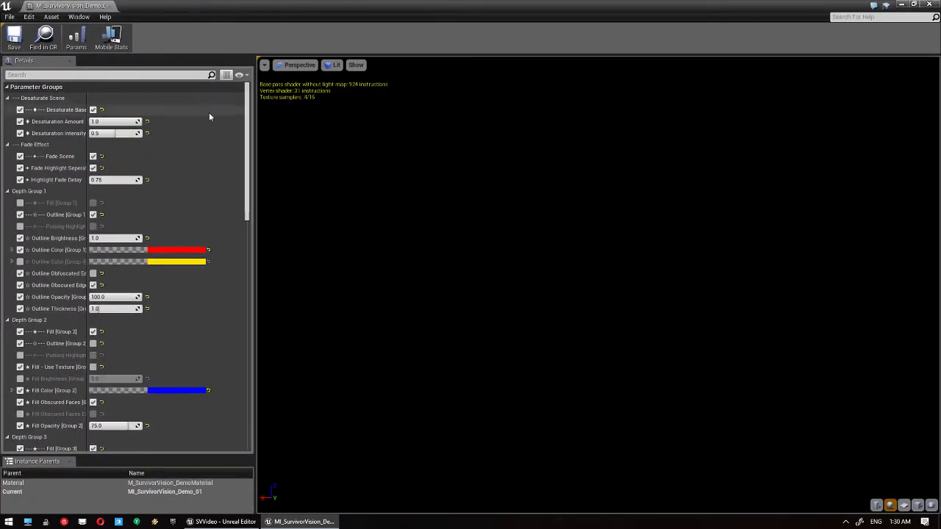
Widen the parameter name column, review the depth group outline and fill parameters, and close the material instance.
left_click_drag(86, 218, 130, 221)
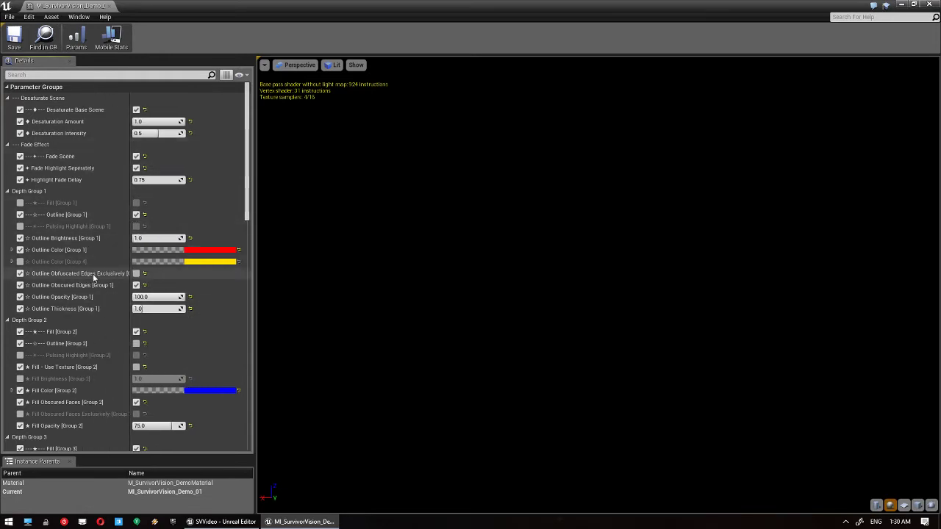
left_click_drag(130, 275, 149, 276)
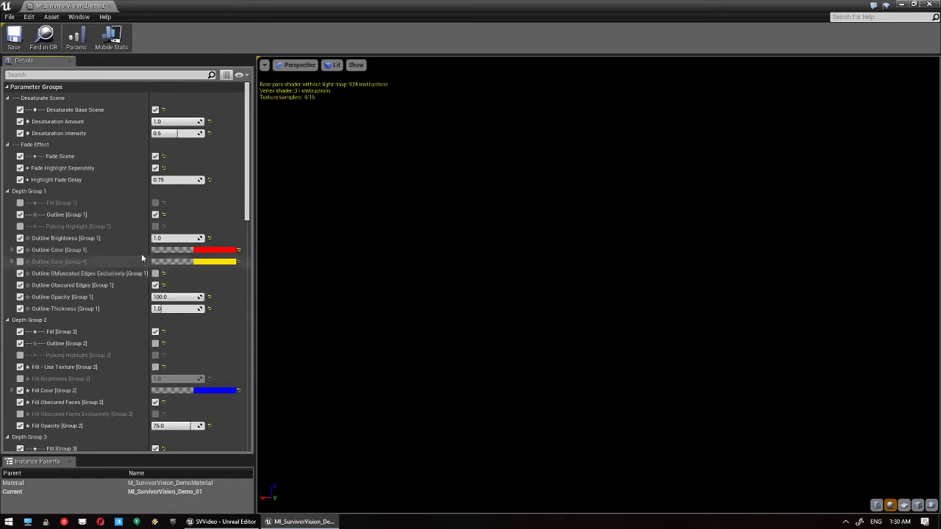
scroll(103, 344, "down", 1)
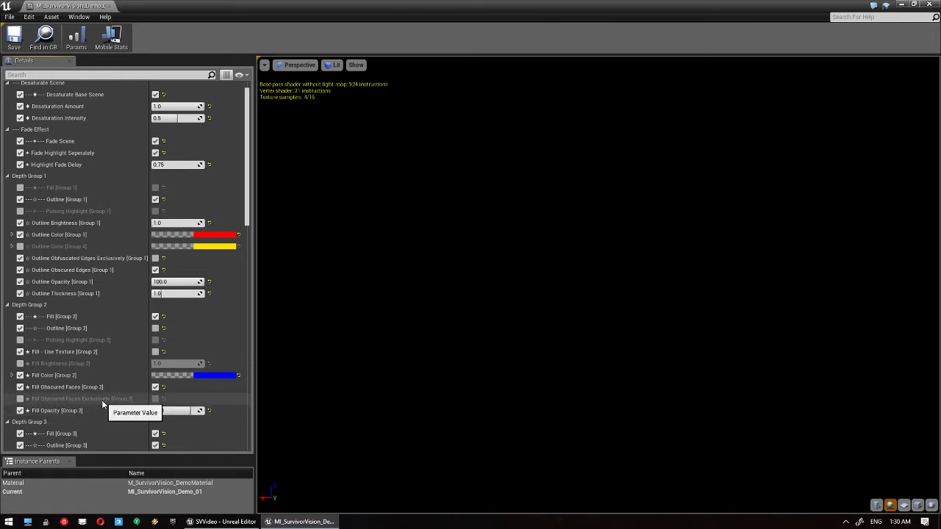
scroll(162, 397, "up", 1)
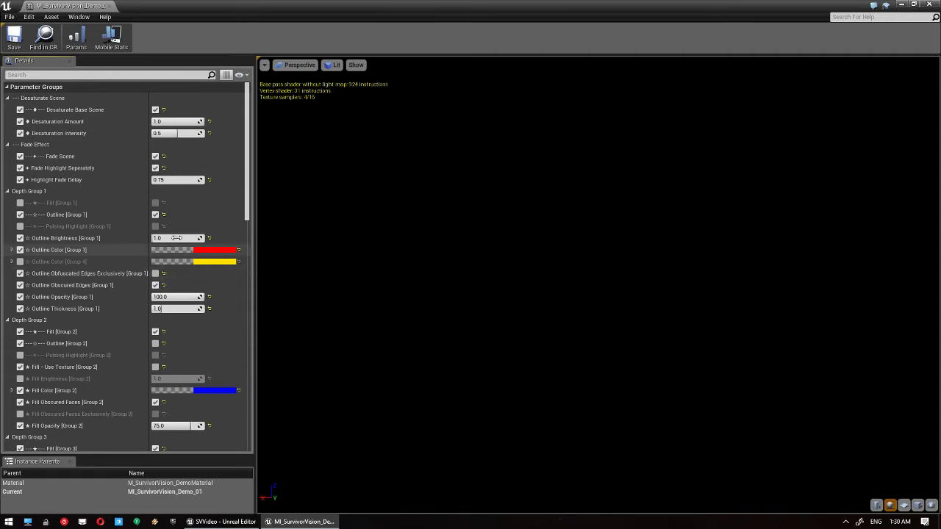
left_click(109, 6)
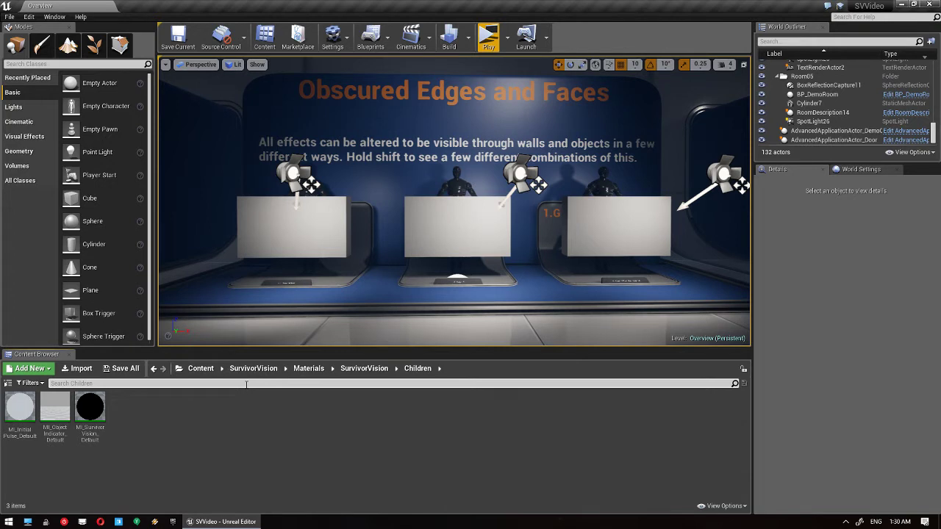
Open the SurvivorVisionController blueprint from the SurvivorVision/Blueprints folder.
key("alt+Left")
key("alt+Left")
key("alt+Left")
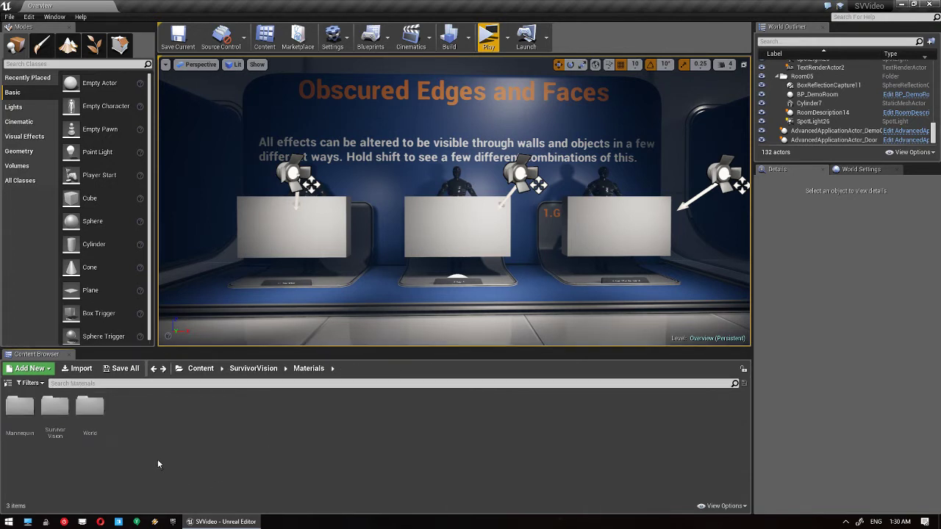
double_click(58, 415)
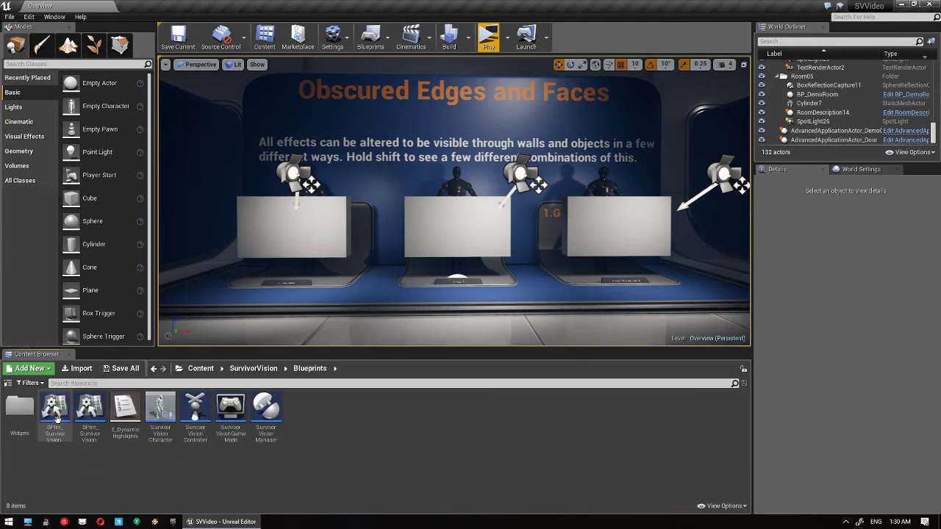
double_click(193, 409)
Look over the controller's whole event graph and close the blueprint.
right_click_drag(261, 328, 456, 185)
scroll(449, 194, "down", 3)
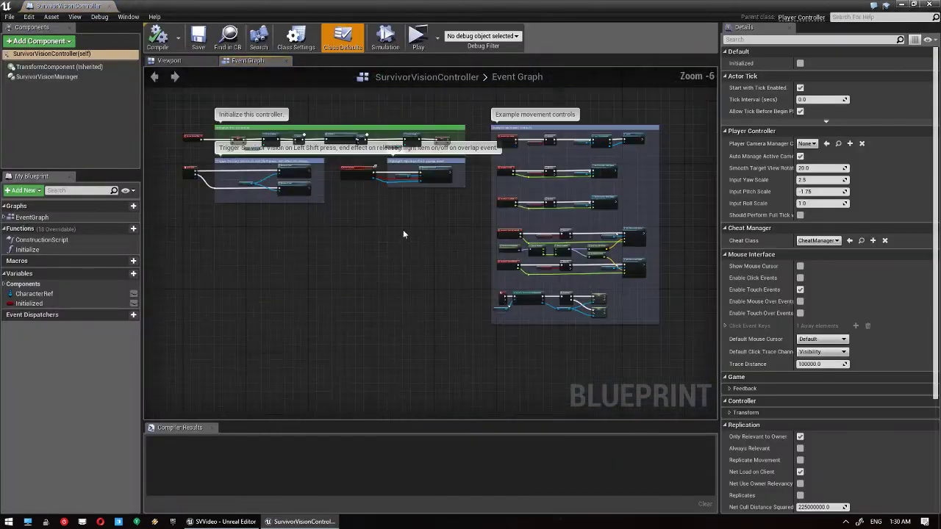
right_click_drag(400, 210, 377, 159)
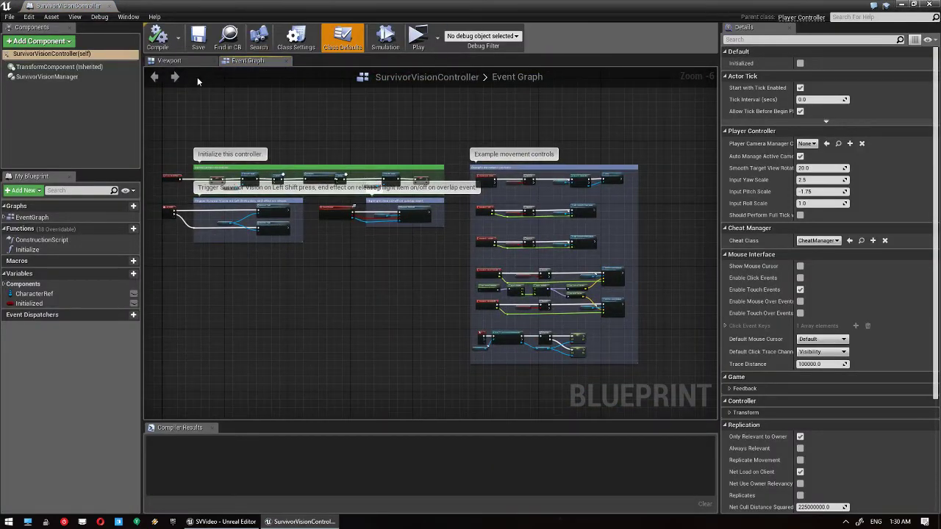
left_click(934, 4)
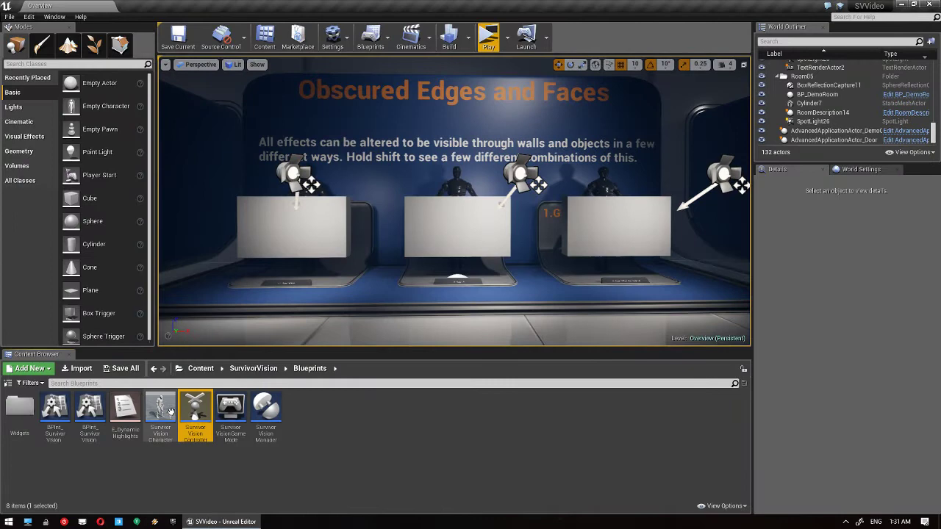
Open the SurvivorVisionCharacter_Demo blueprint from the SurvivorVision/Demo/Blueprints folder.
left_click(253, 368)
double_click(96, 409)
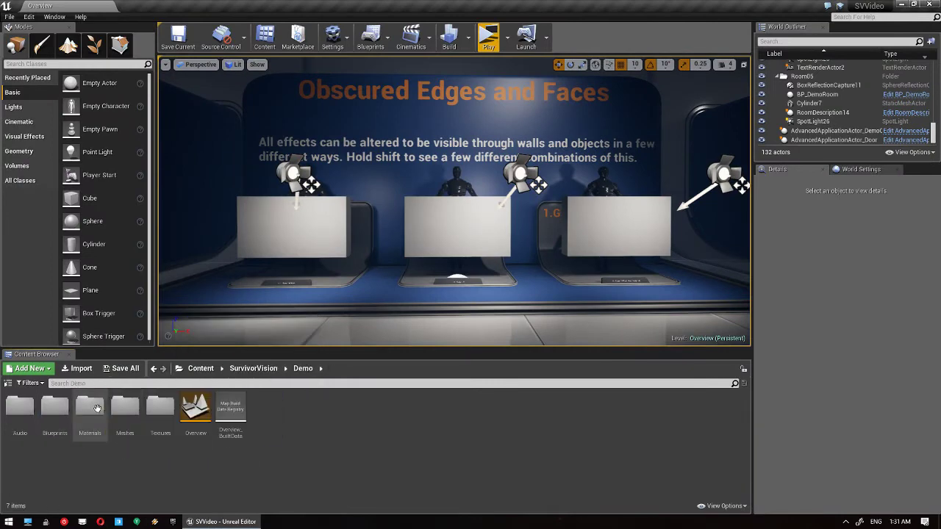
left_click(52, 412)
double_click(51, 408)
double_click(161, 408)
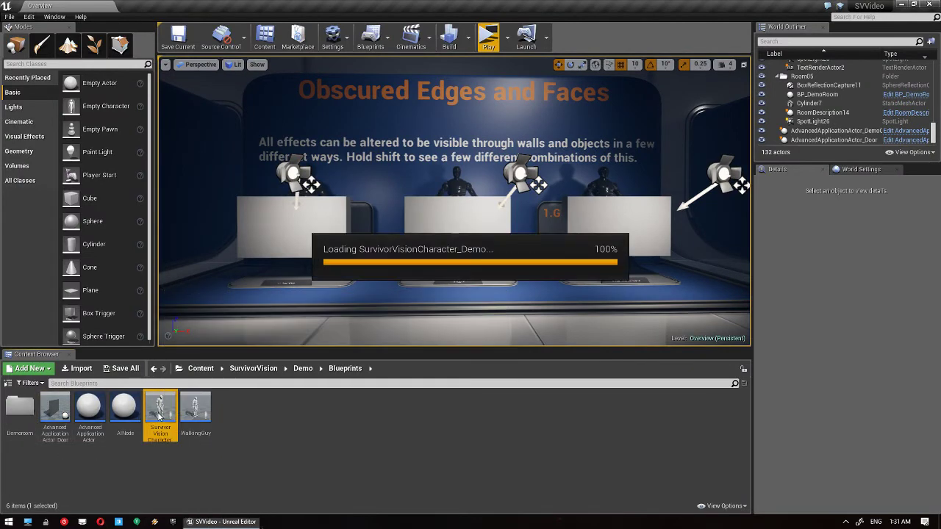
Rearrange the Get Player Controller and two Set Show Mouse Cursor nodes beside the Left Alt event, aligning the upper Set node with Pressed.
left_click_drag(345, 320, 345, 257)
left_click_drag(444, 193, 483, 200)
left_click_drag(494, 258, 501, 266)
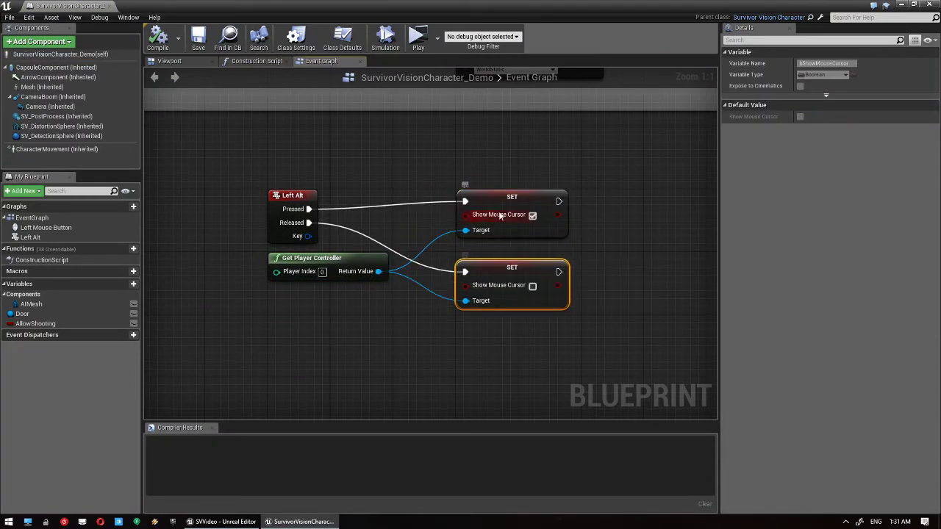
left_click_drag(499, 208, 500, 215)
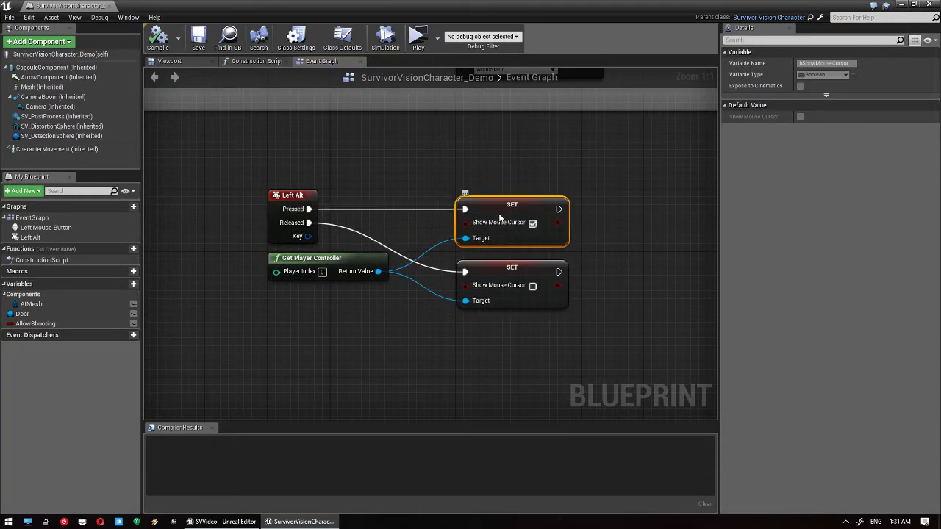
Run a brief game preview of the level, end it, and close the character blueprint.
left_click(431, 38)
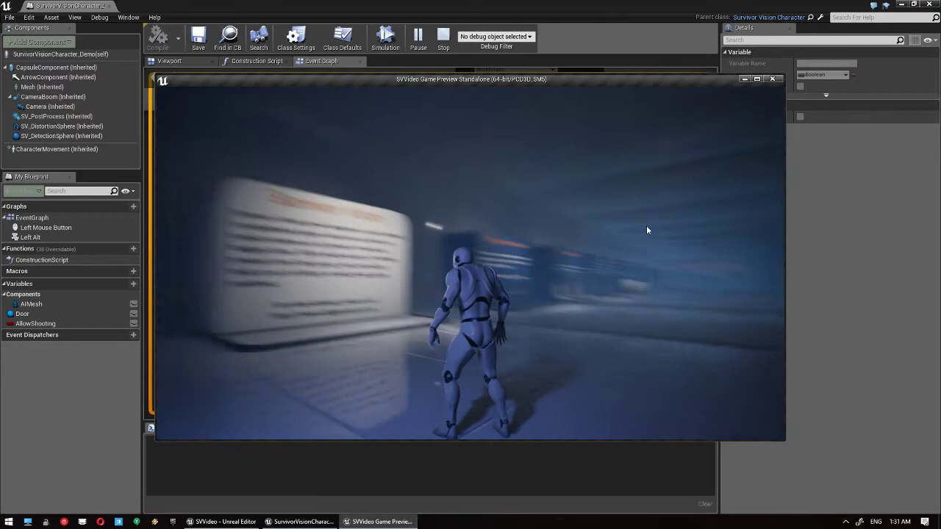
key("Escape")
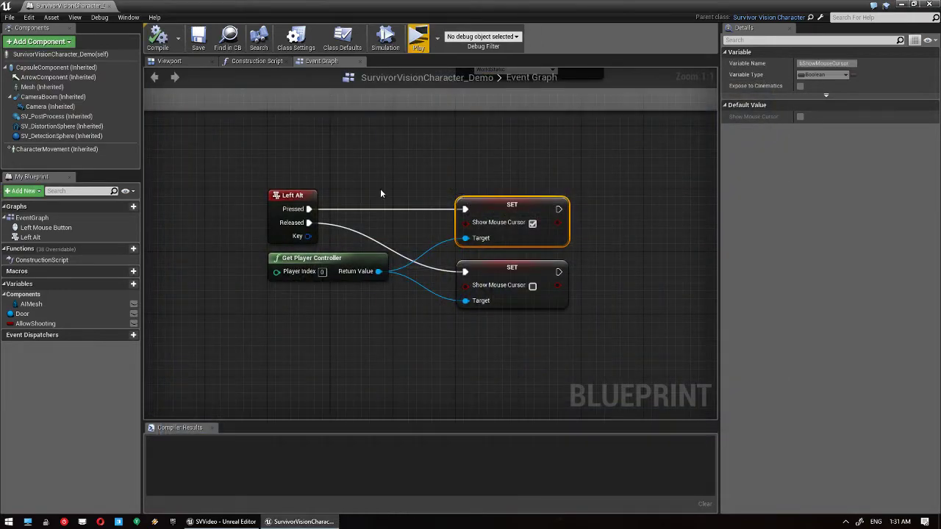
left_click(930, 4)
Reopen the SurvivorVisionController blueprint from the SurvivorVision/Blueprints folder.
left_click(304, 369)
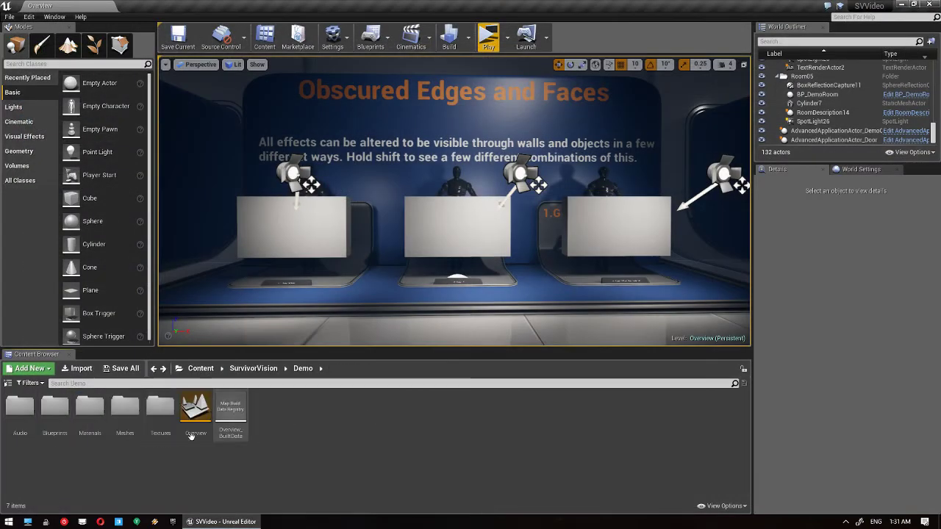
left_click(253, 370)
double_click(50, 422)
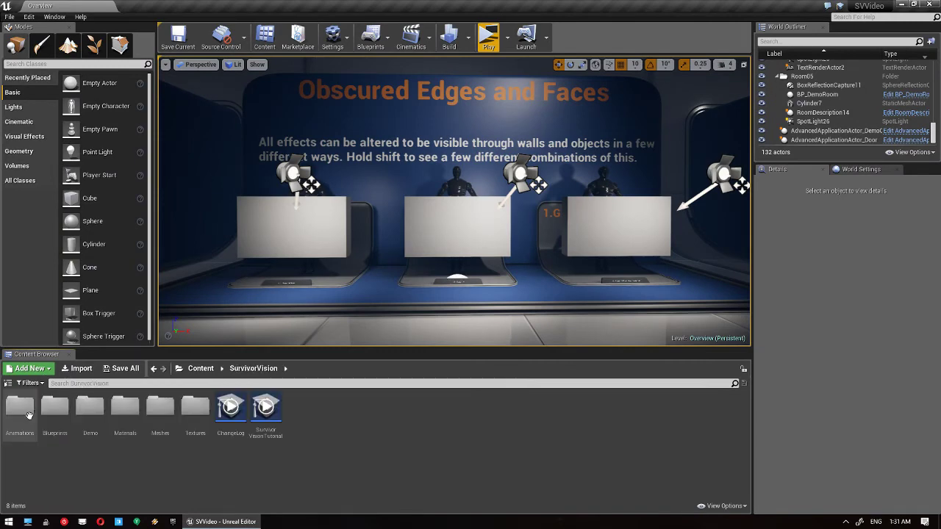
double_click(194, 413)
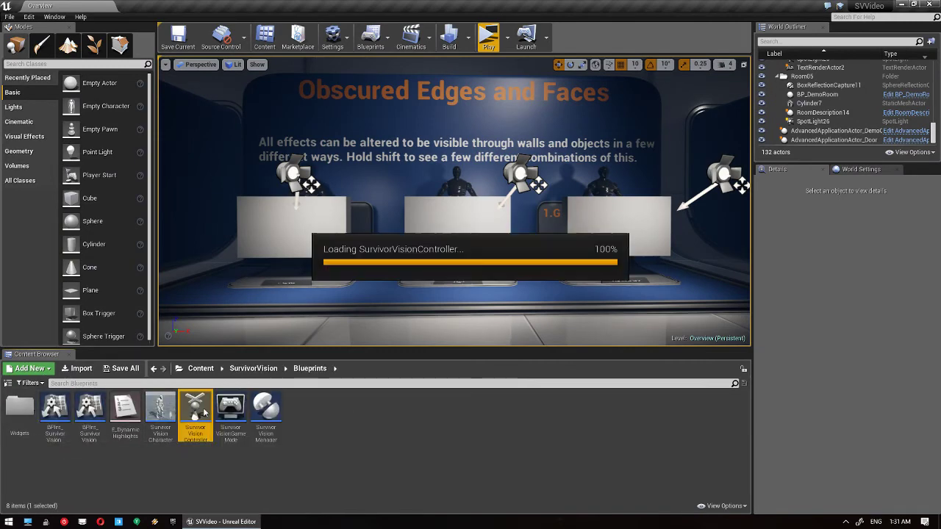
Enable Use Dynamic Highlights on the SurvivorVisionManager component with the Mouse Cursor highlight method, and compile the blueprint.
right_click_drag(386, 344, 405, 292)
left_click(47, 76)
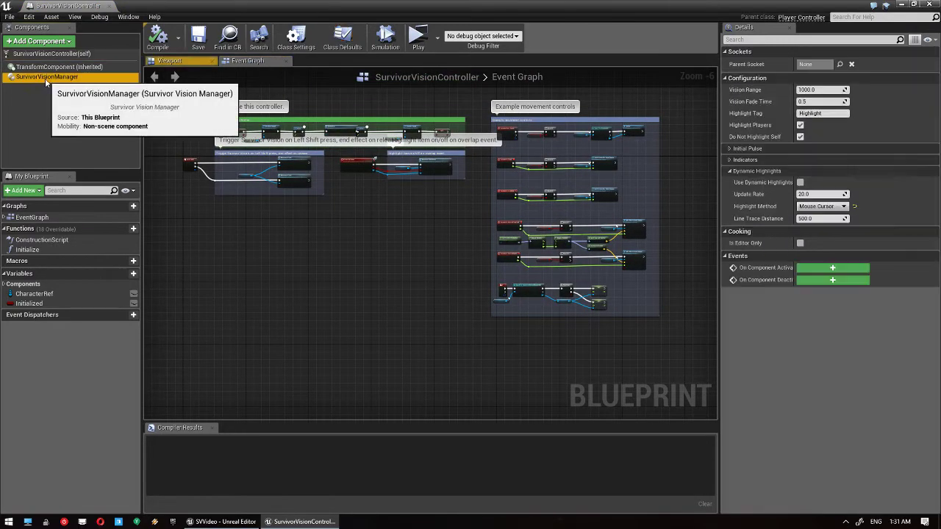
left_click(759, 172)
left_click(765, 173)
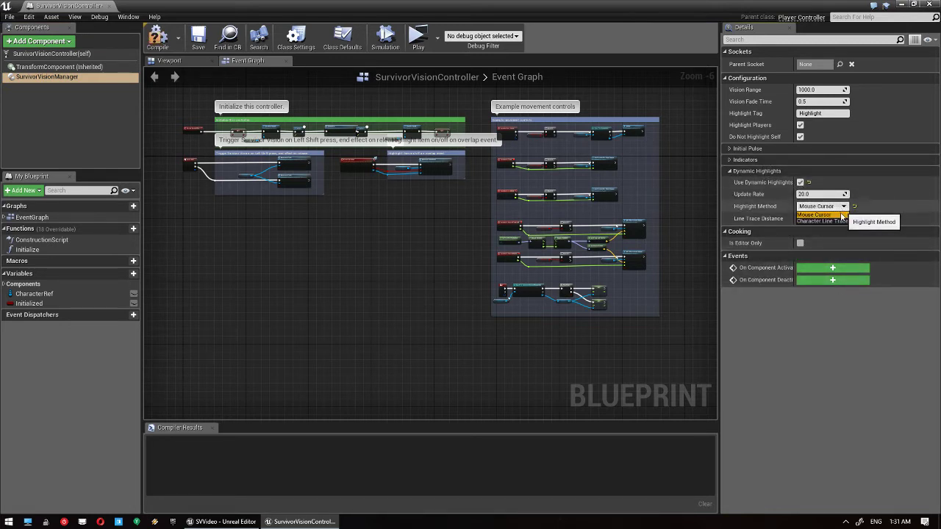
left_click(837, 217)
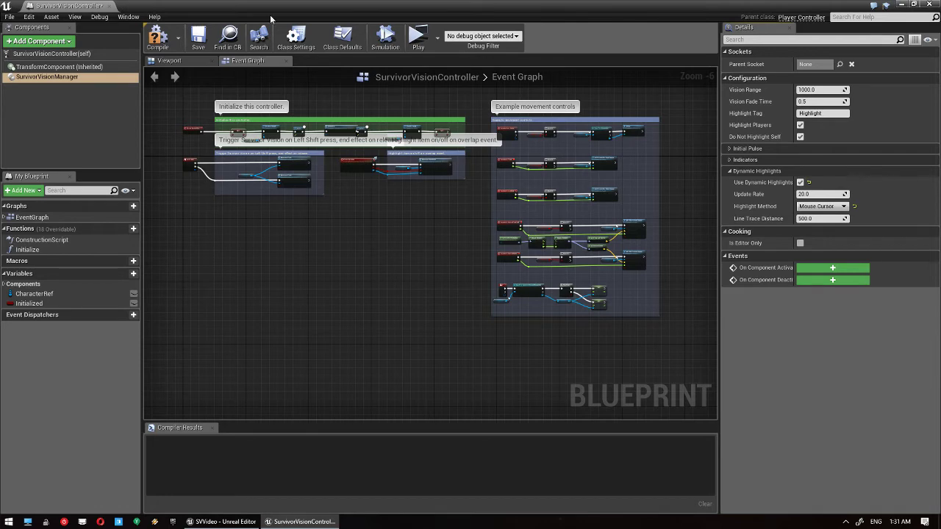
left_click(158, 35)
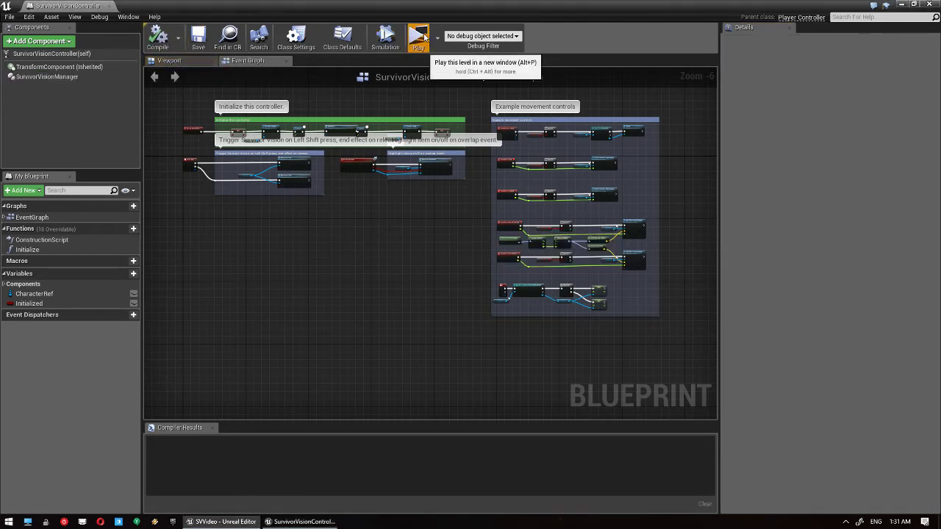
Start a game preview, run the character to the Outline and Fill display, and activate Survivor Vision there.
left_click(418, 37)
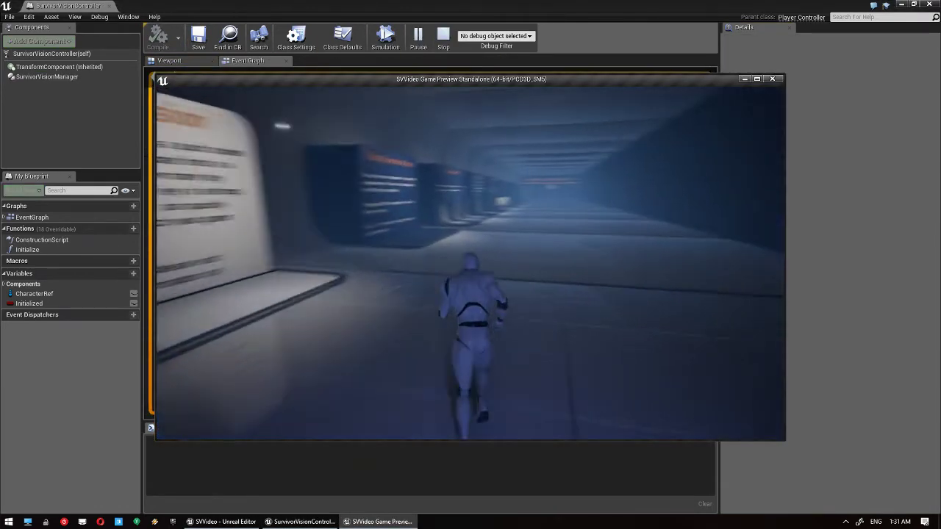
key("w")
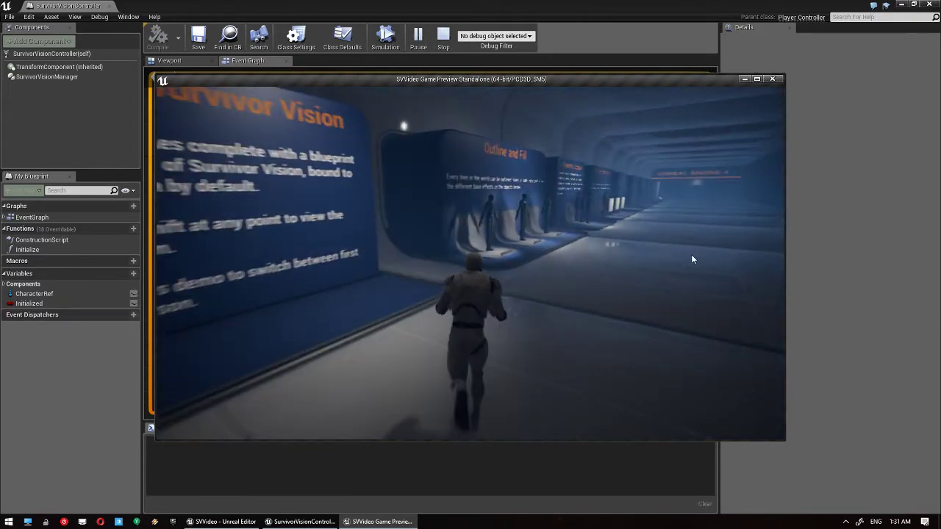
key("w")
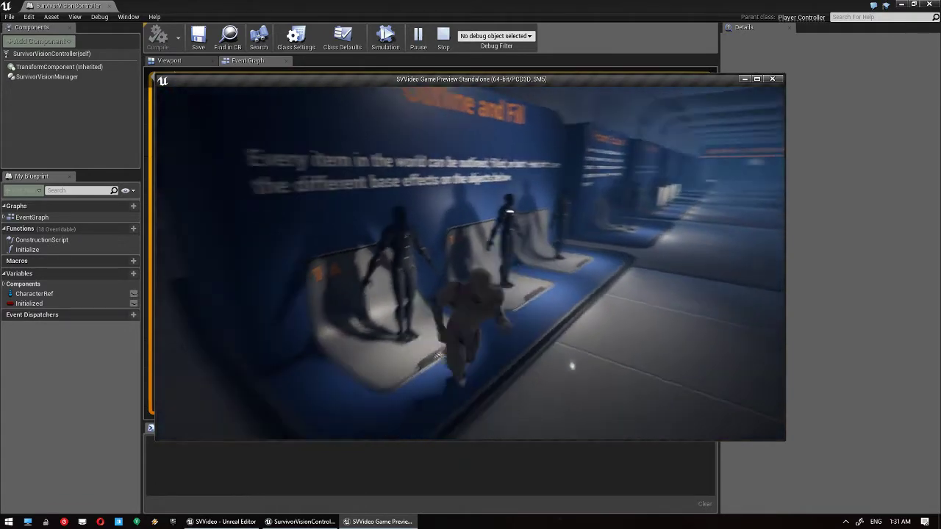
key("w")
key("shift")
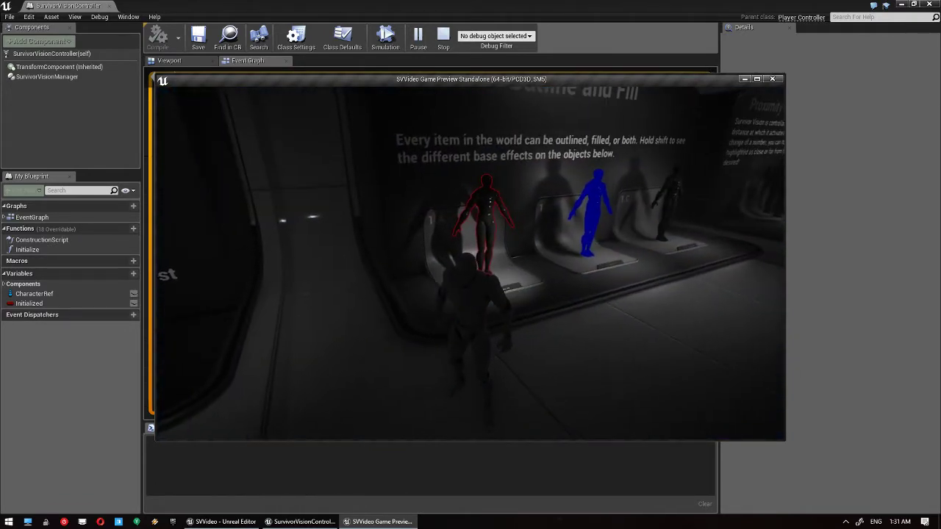
key("s")
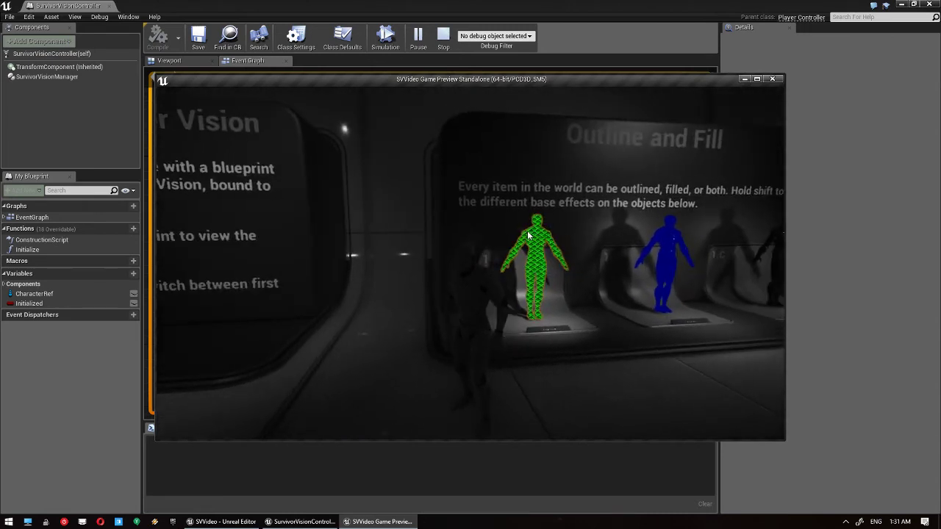
key("d")
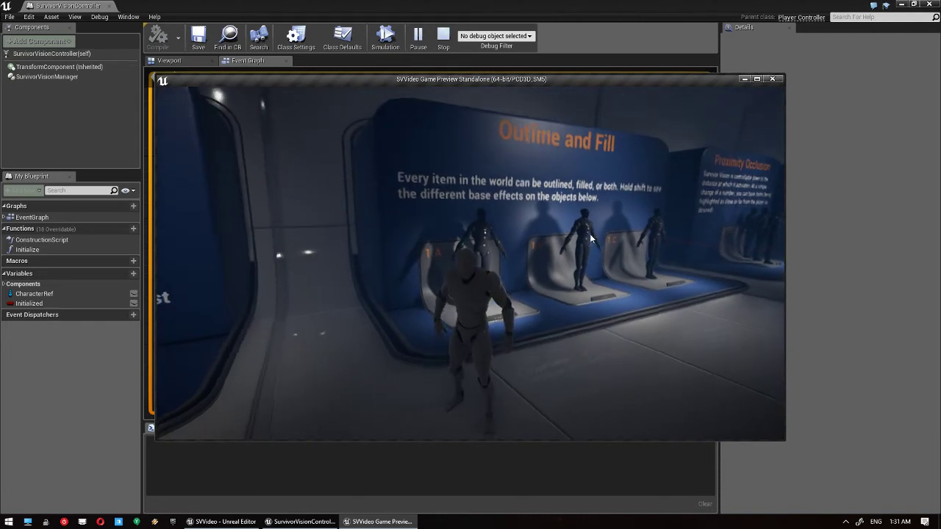
With Survivor Vision active, point at the Outline and Fill mannequins one after another to test their dynamic highlights.
key("shift")
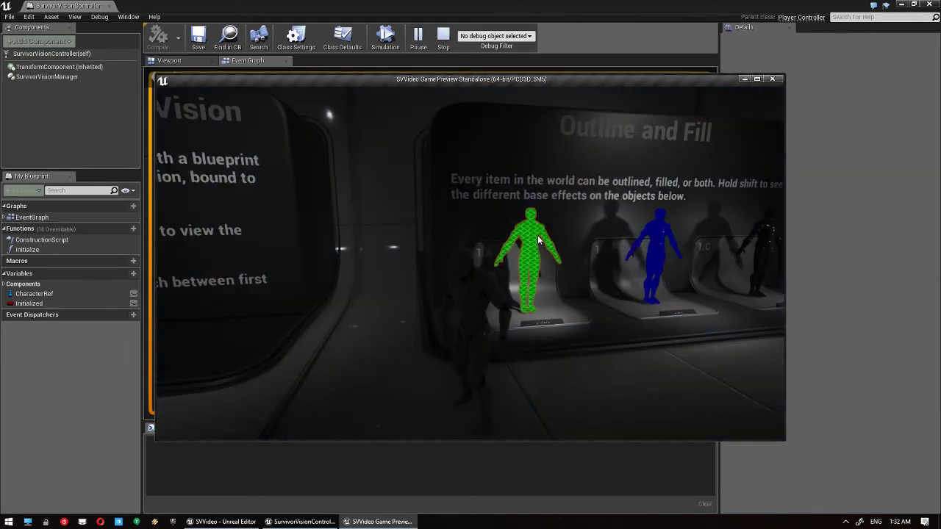
key("d")
key("a")
key("d")
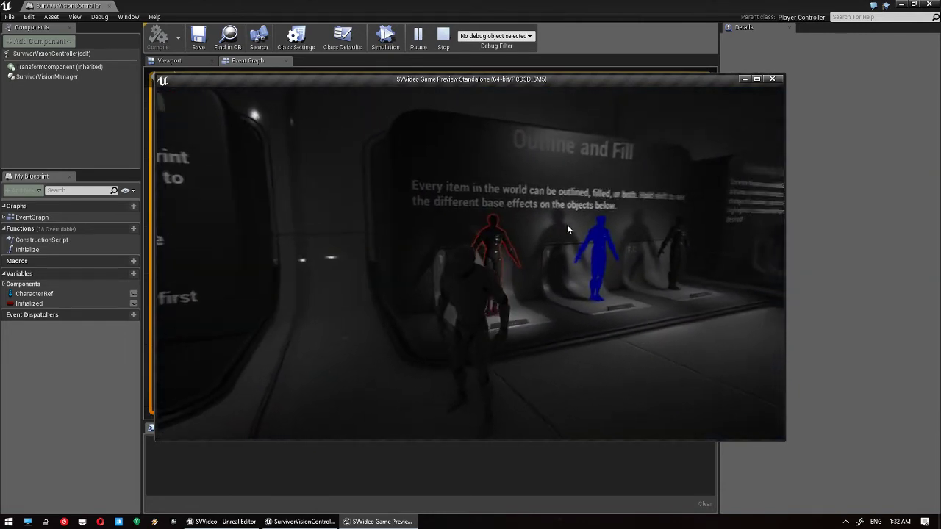
key("a")
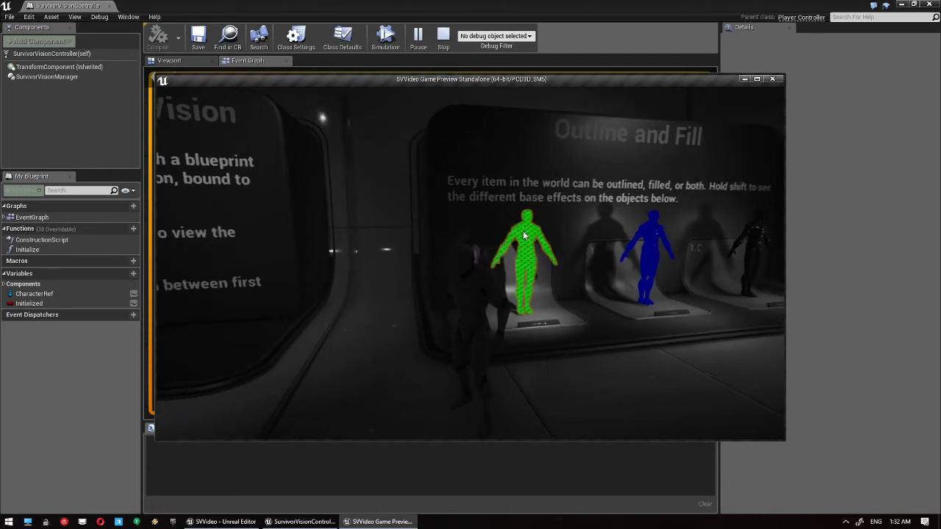
key("d")
key("s")
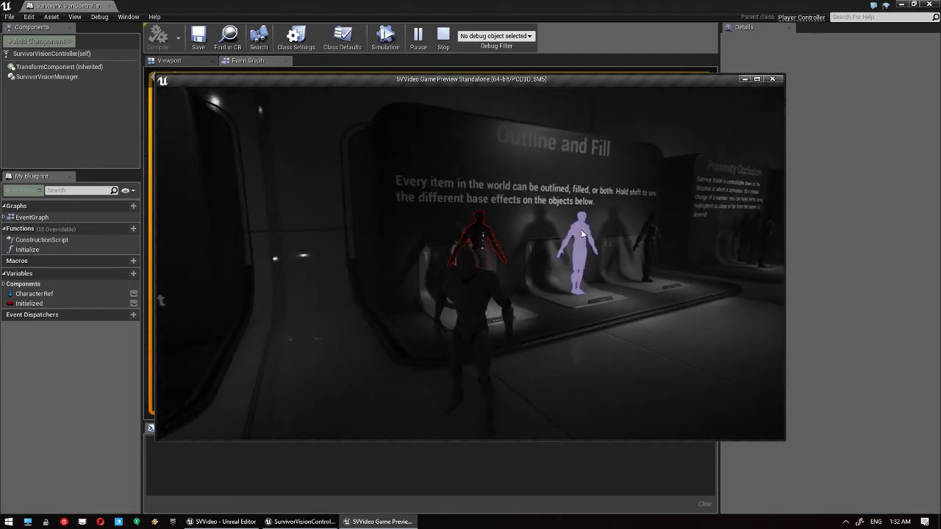
key("d")
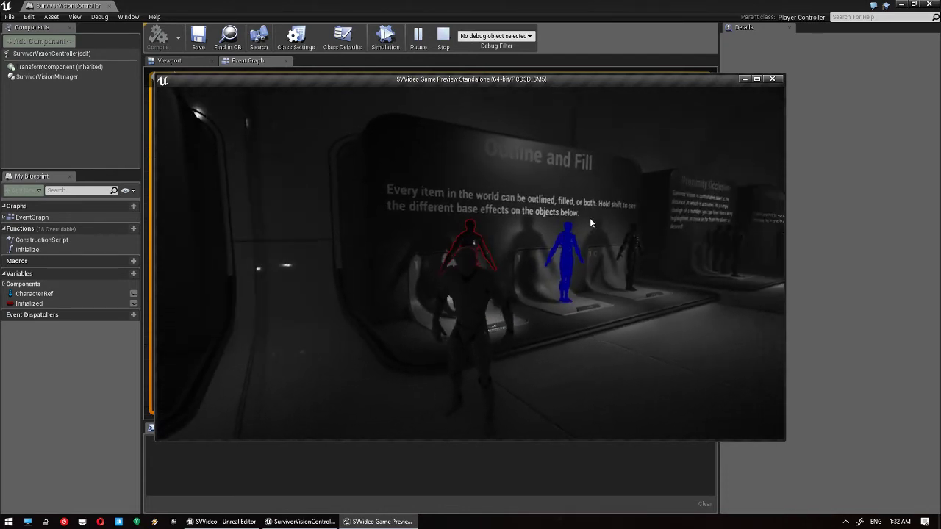
key("w")
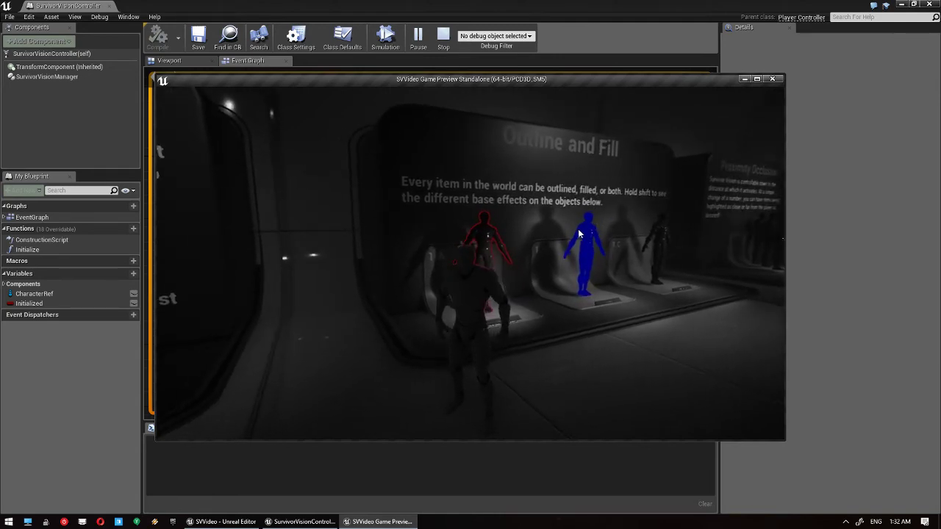
key("d")
Test dynamic highlights on the mannequins at the Obscured Edges and Faces display, end the preview and close the controller blueprint.
key("w")
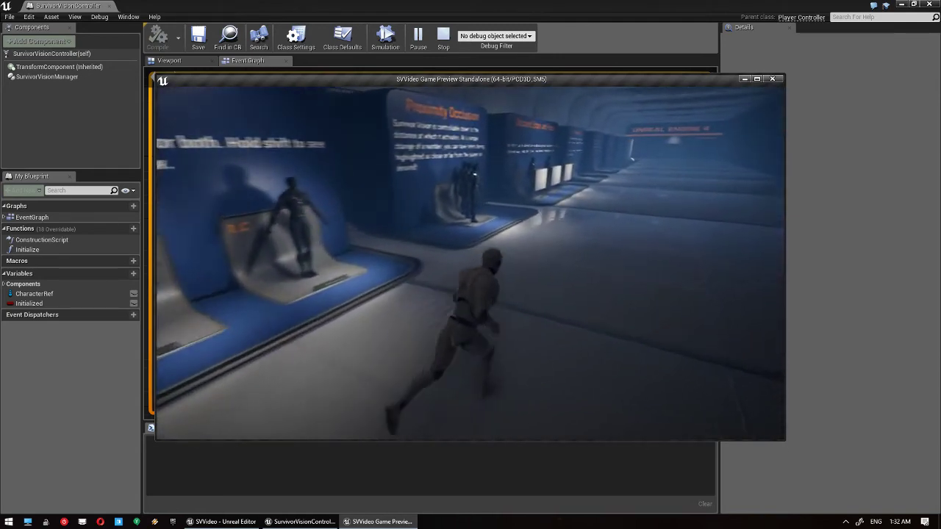
key("w")
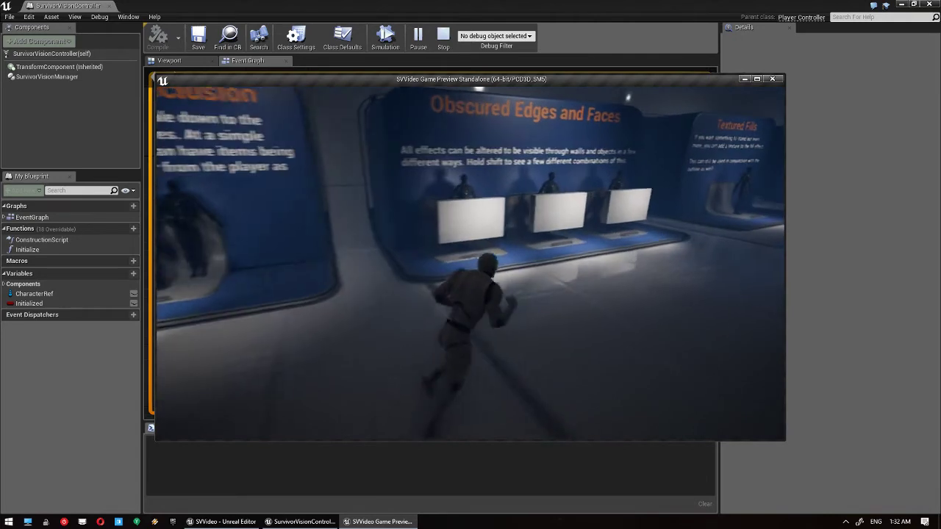
key("shift")
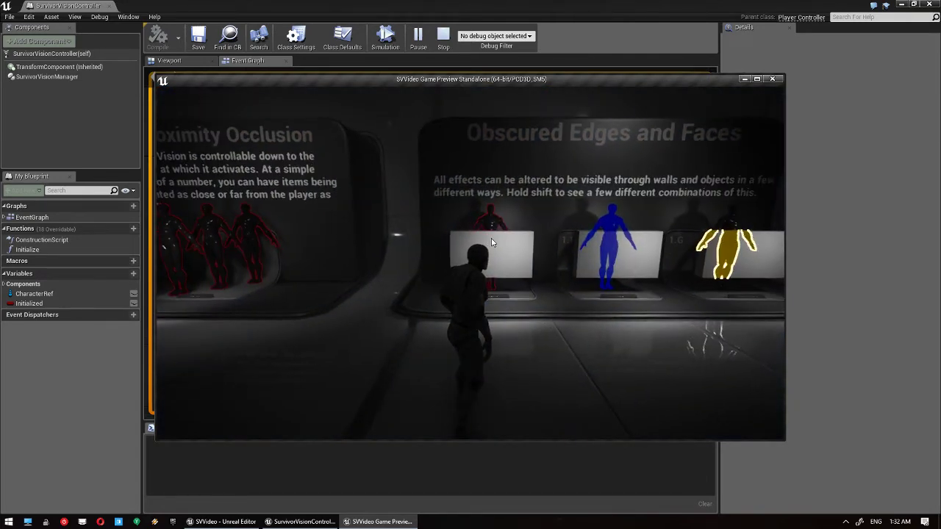
key("d")
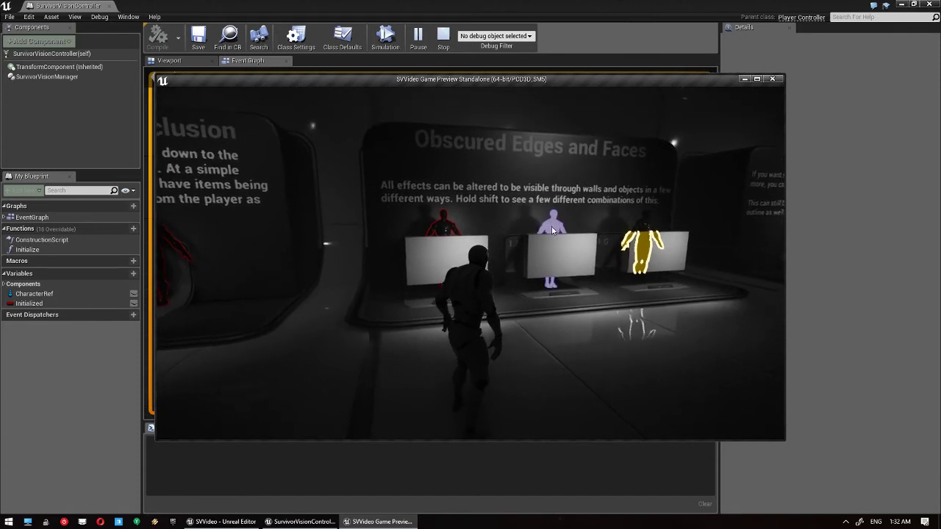
key("w")
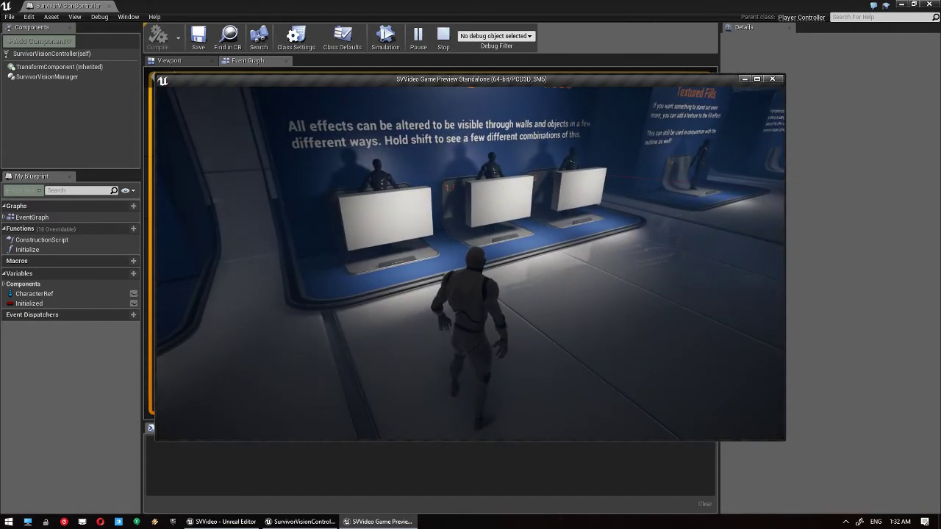
key("Escape")
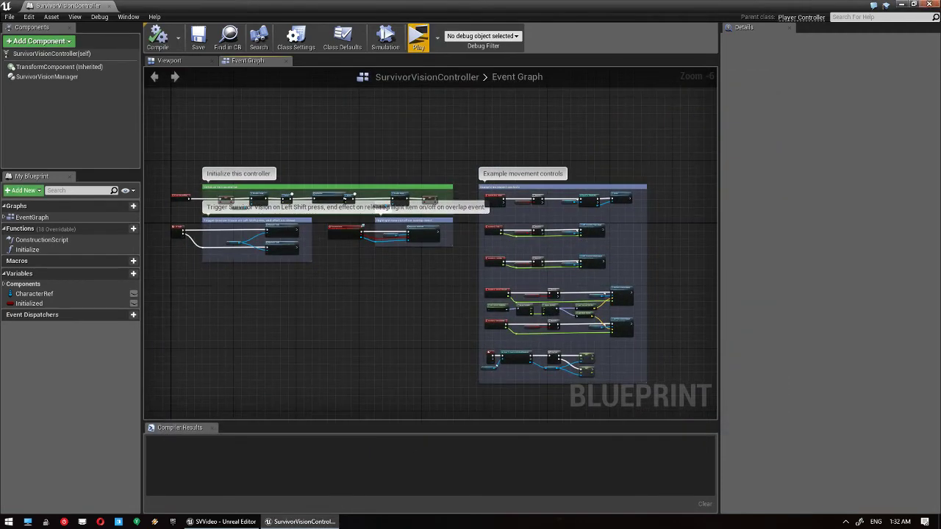
left_click(927, 4)
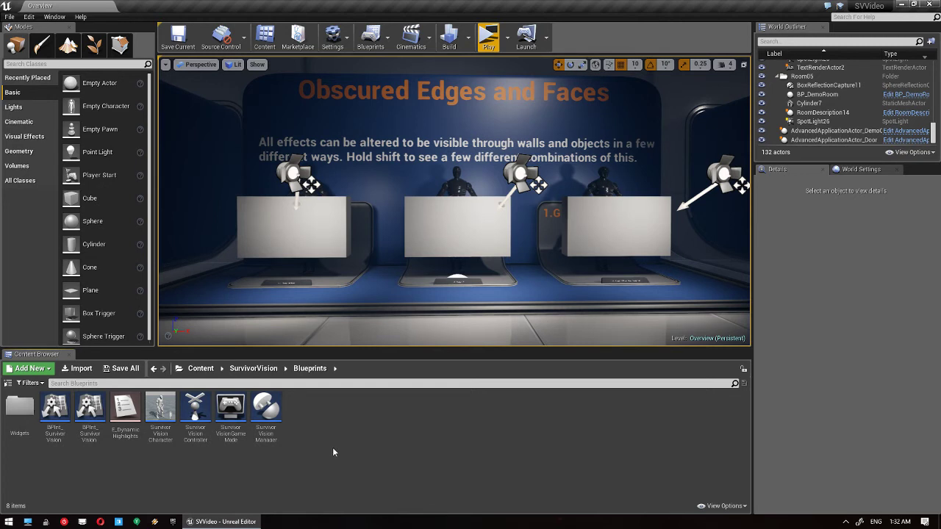
Open the MI_SurvivorVision_Default material instance from the SurvivorVision/Materials/SurvivorVision/Children folder.
key("alt+Left")
double_click(49, 409)
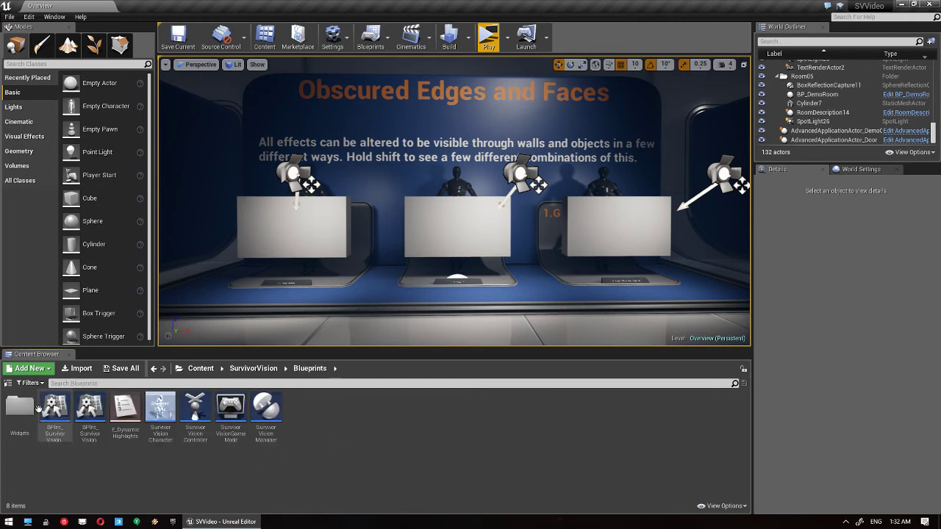
key("alt+Left")
double_click(126, 408)
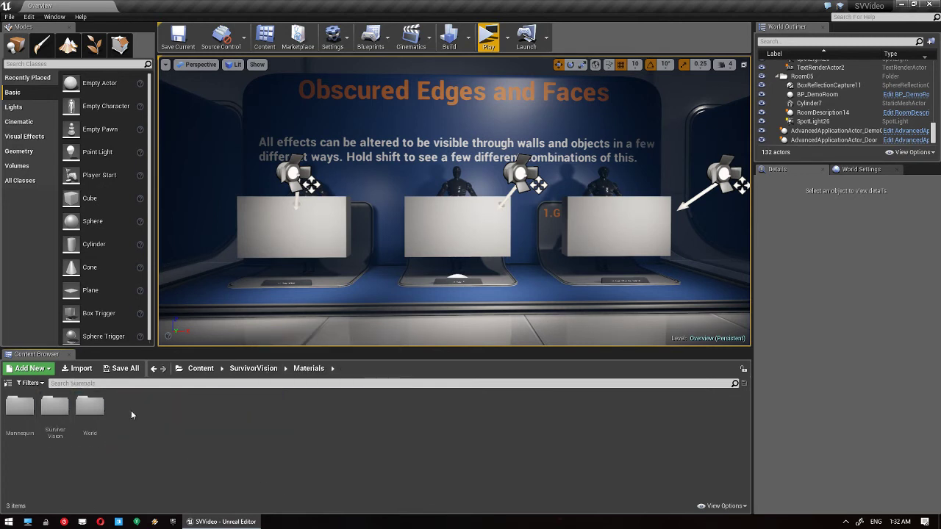
double_click(55, 408)
double_click(20, 408)
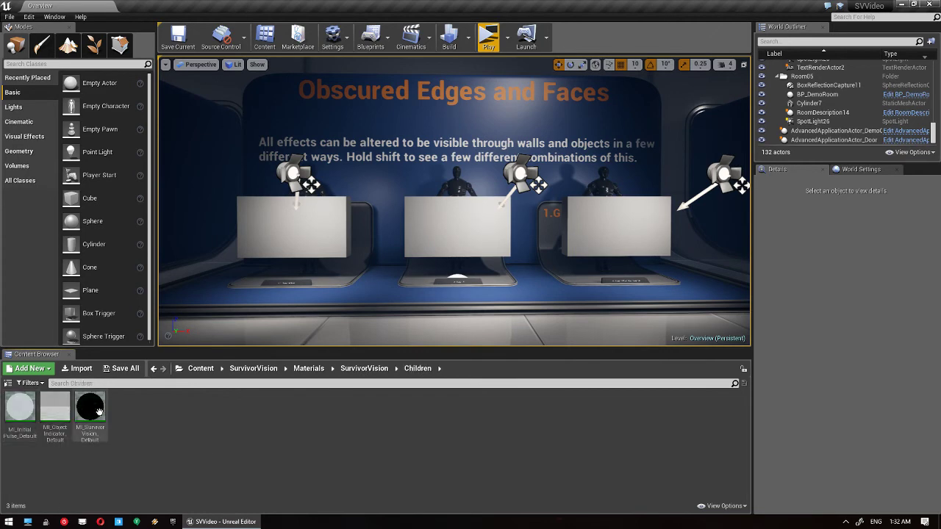
double_click(97, 410)
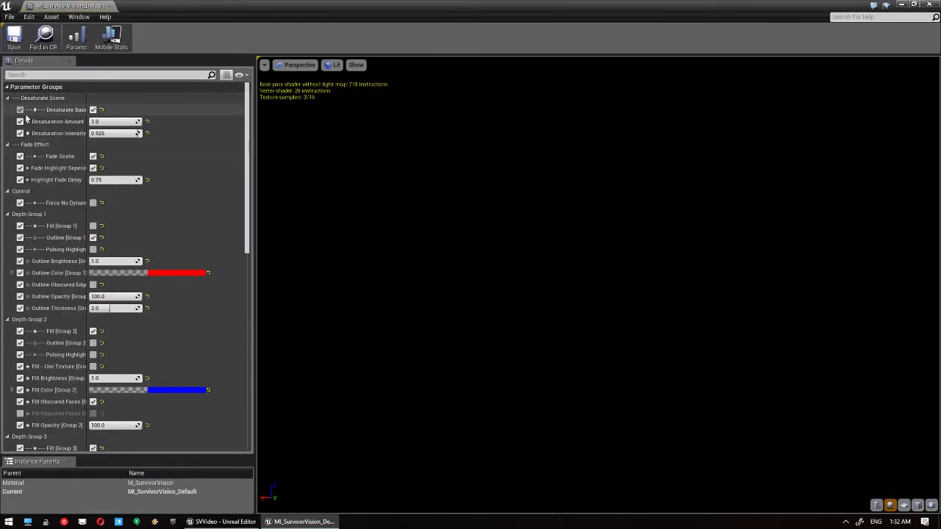
Collapse the Depth Group 1–3 and Dynamic Highlight 1–3 parameter groups to review the group list, and close the material instance.
scroll(44, 219, "down", 2)
scroll(26, 200, "up", 1)
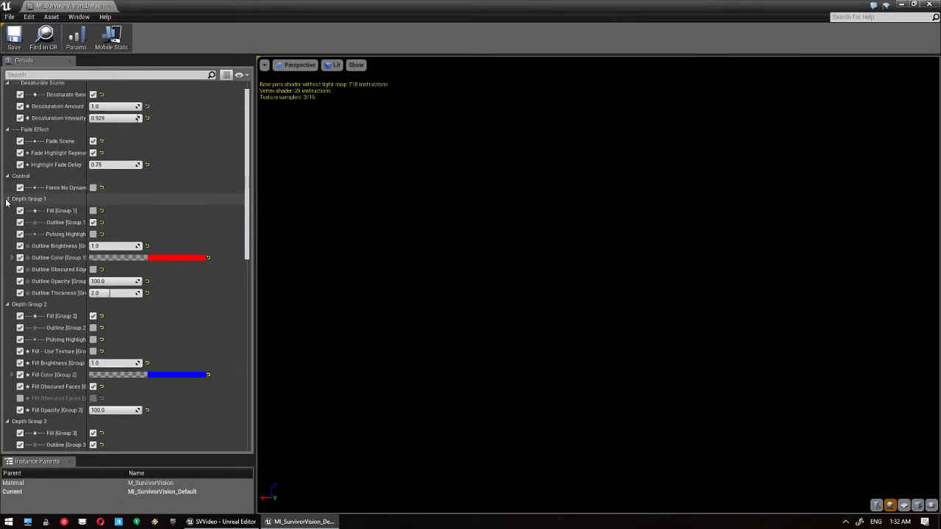
left_click(7, 200)
left_click(8, 211)
left_click(8, 221)
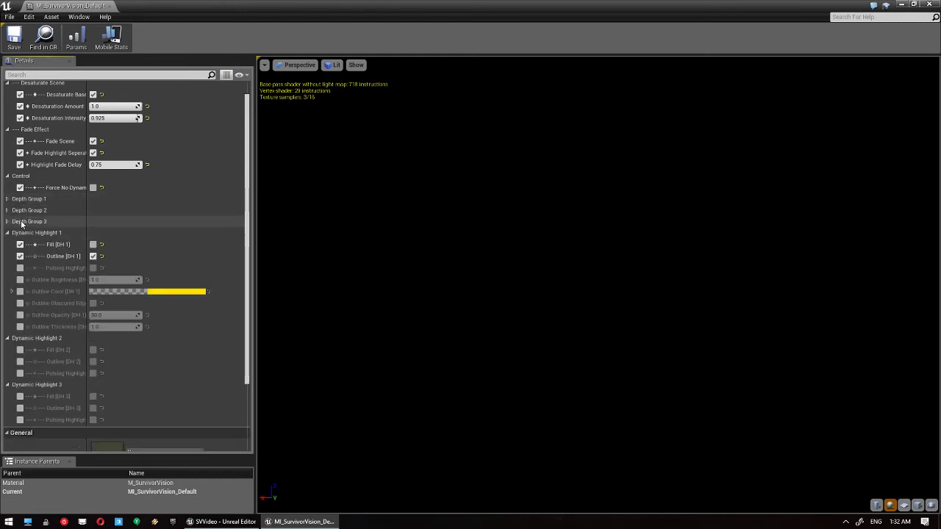
left_click(8, 233)
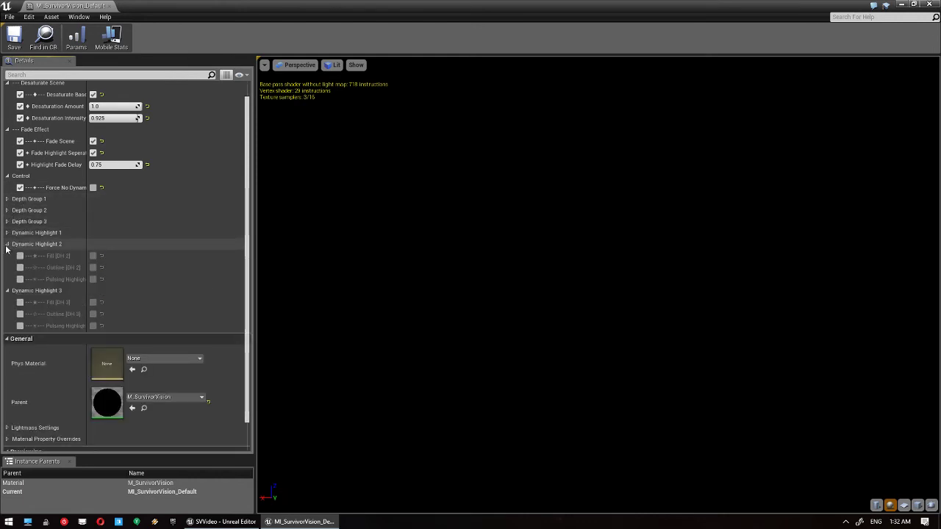
left_click(6, 245)
left_click(7, 256)
scroll(13, 265, "up", 1)
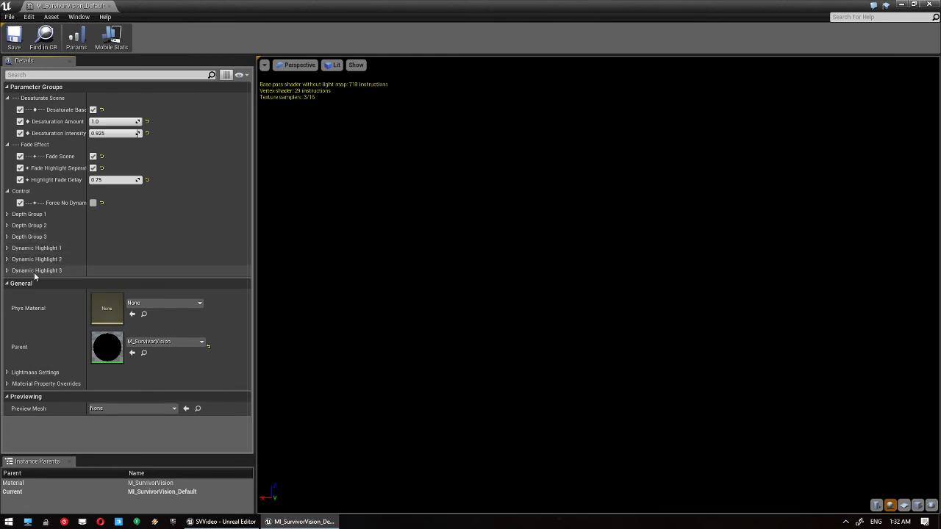
left_click(929, 4)
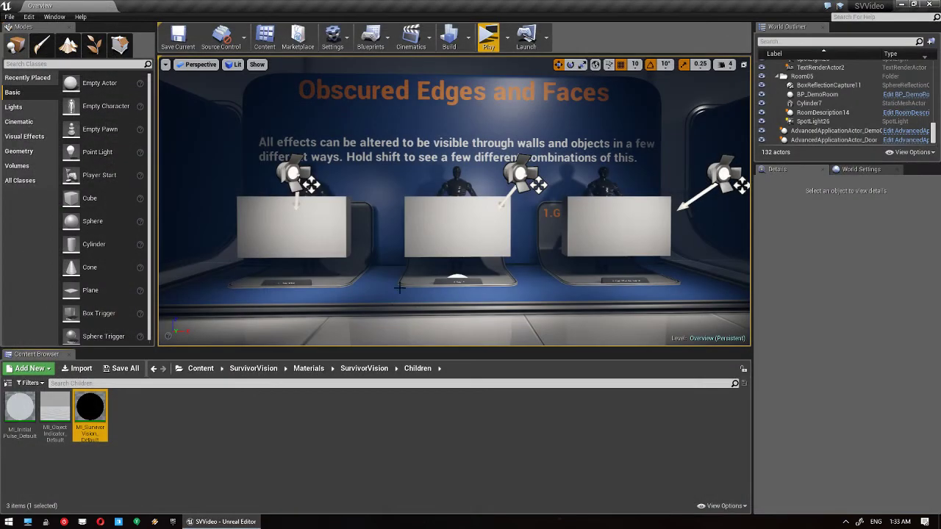
scroll(353, 240, "down", 3)
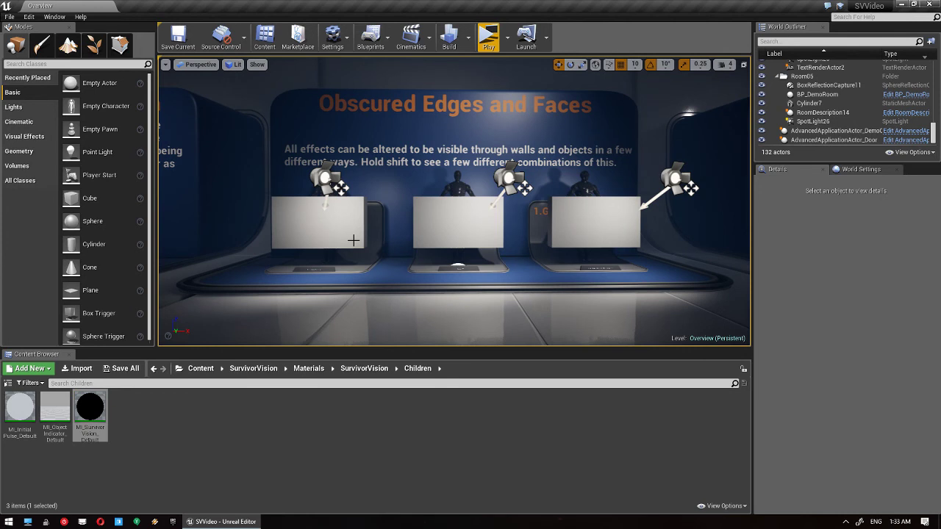